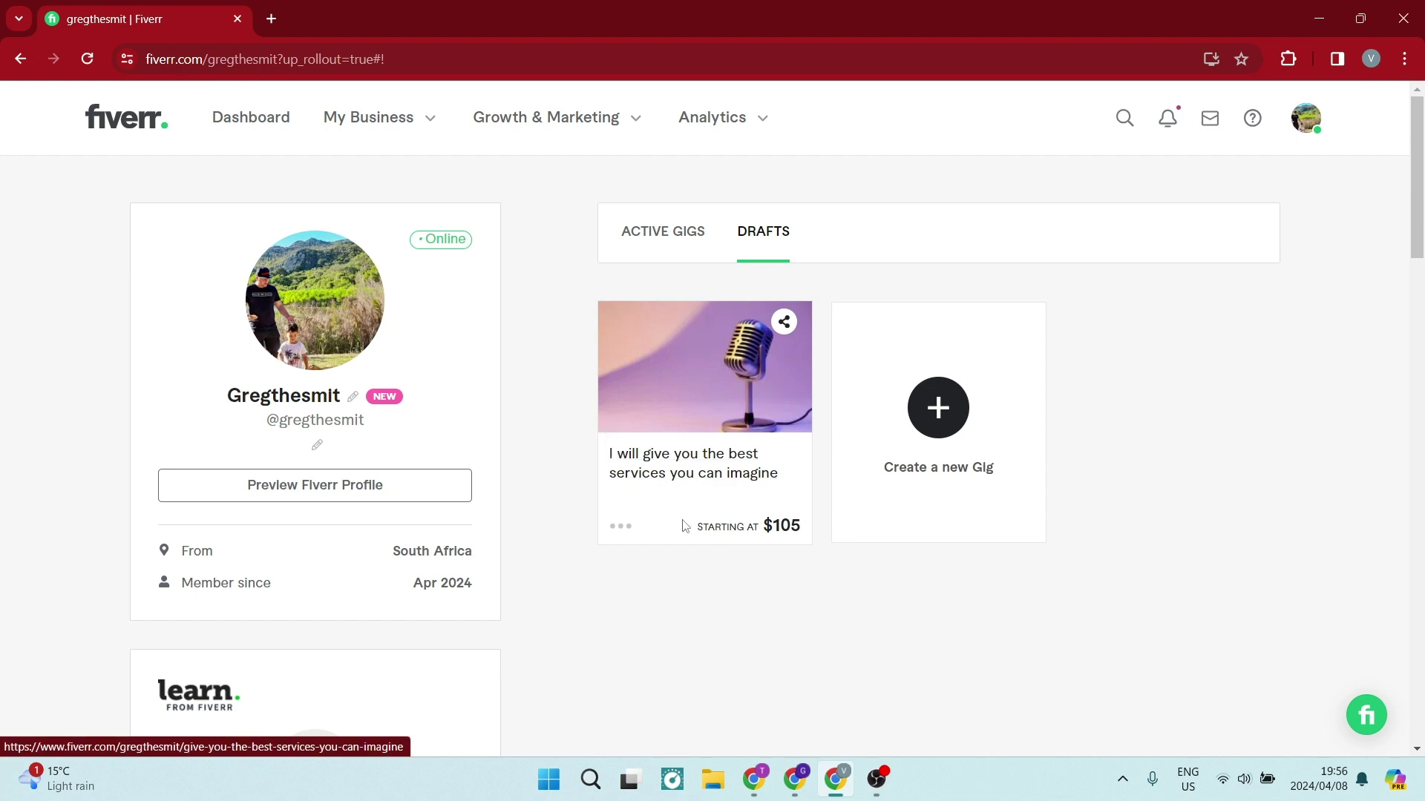
Open the 'best services you can imagine' draft gig for editing from its Gig Actions menu.
click(618, 529)
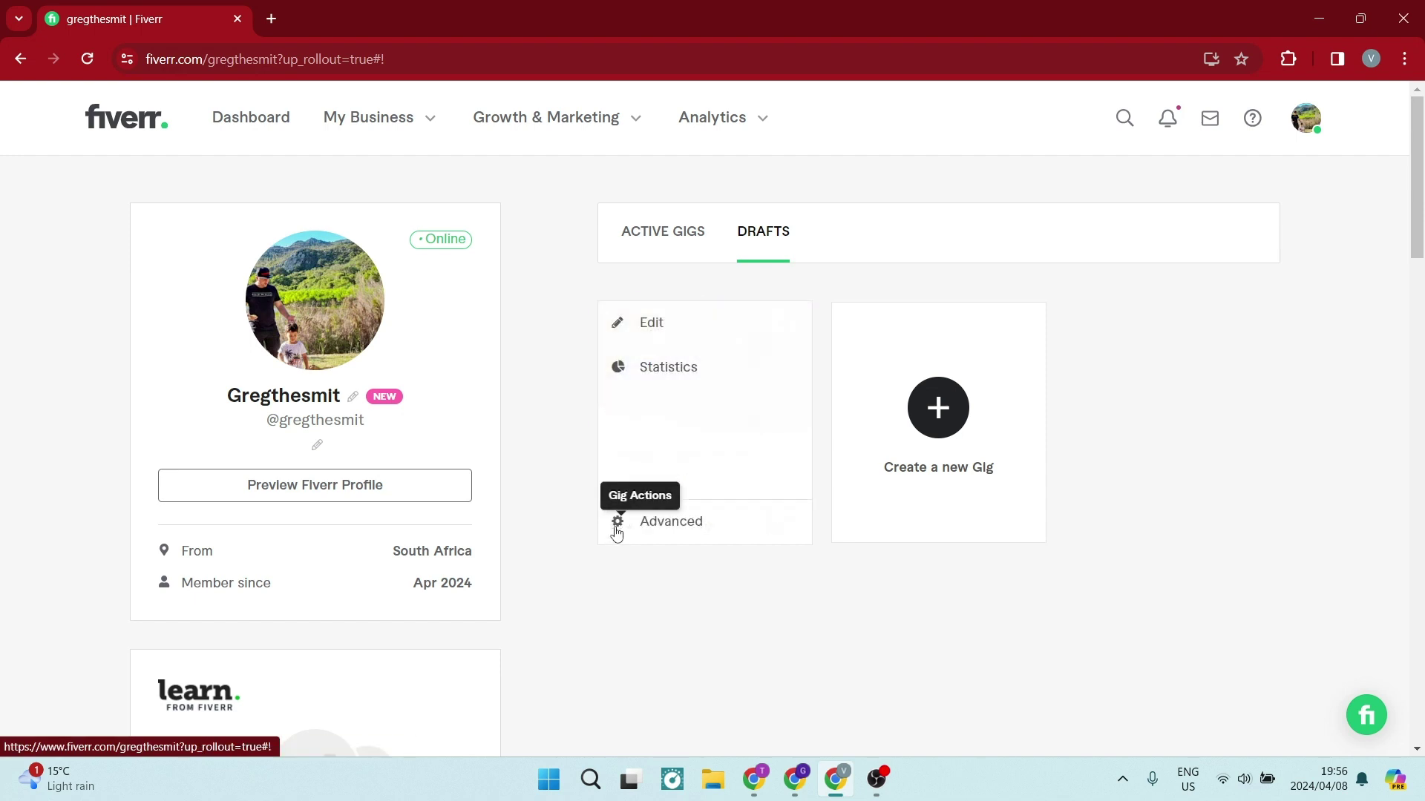
click(653, 325)
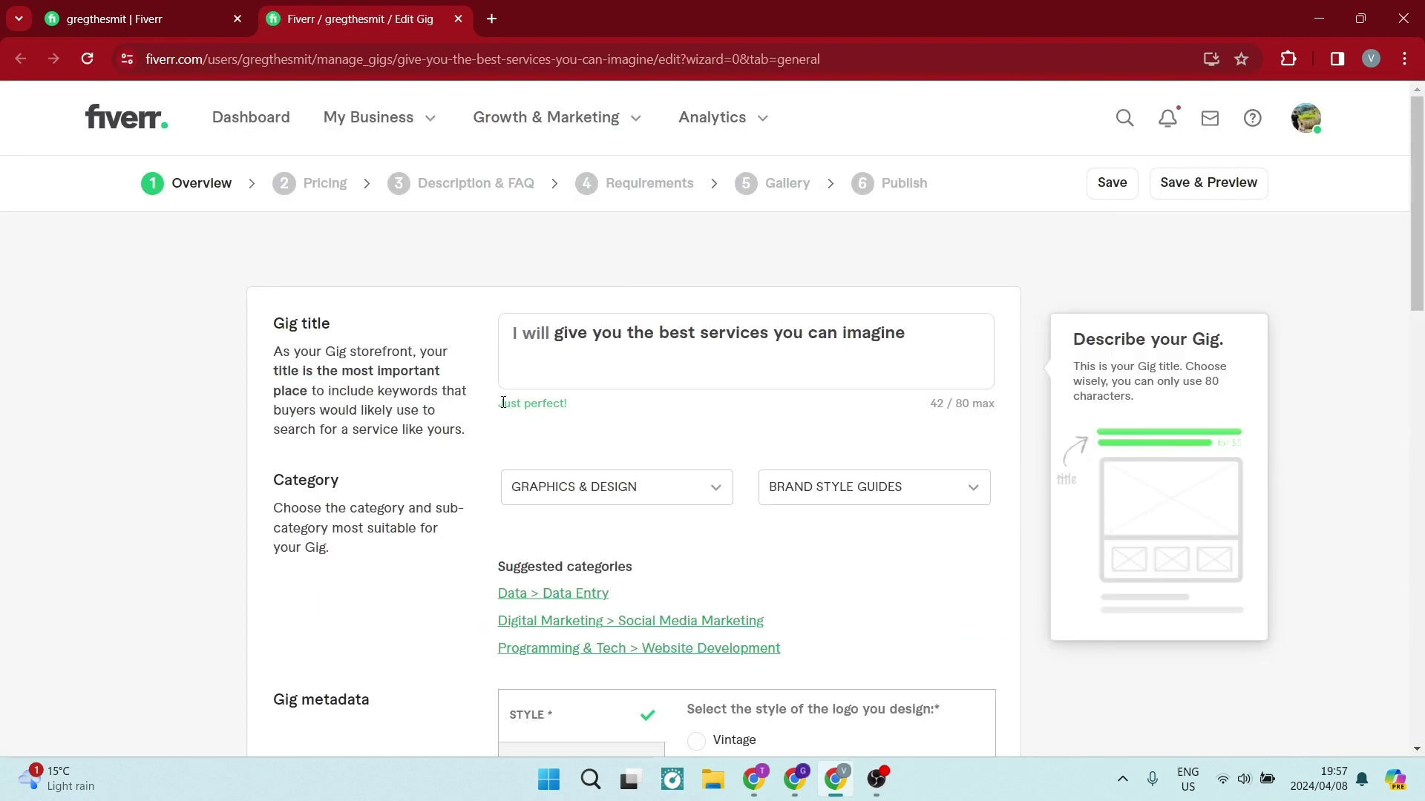
Return to the Edit Gig tab and save the Overview form to reach the Pricing step.
click(169, 7)
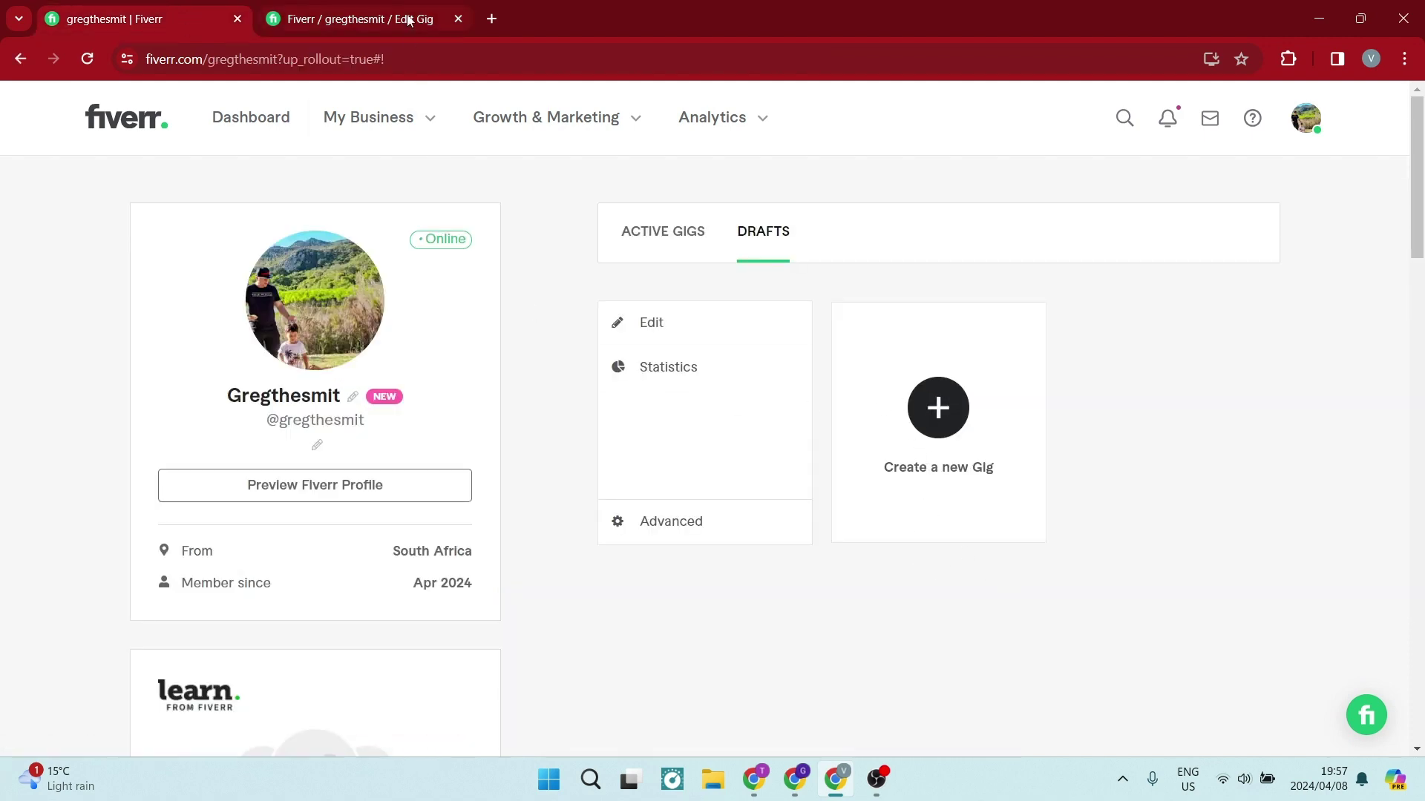
key(ctrl+Tab)
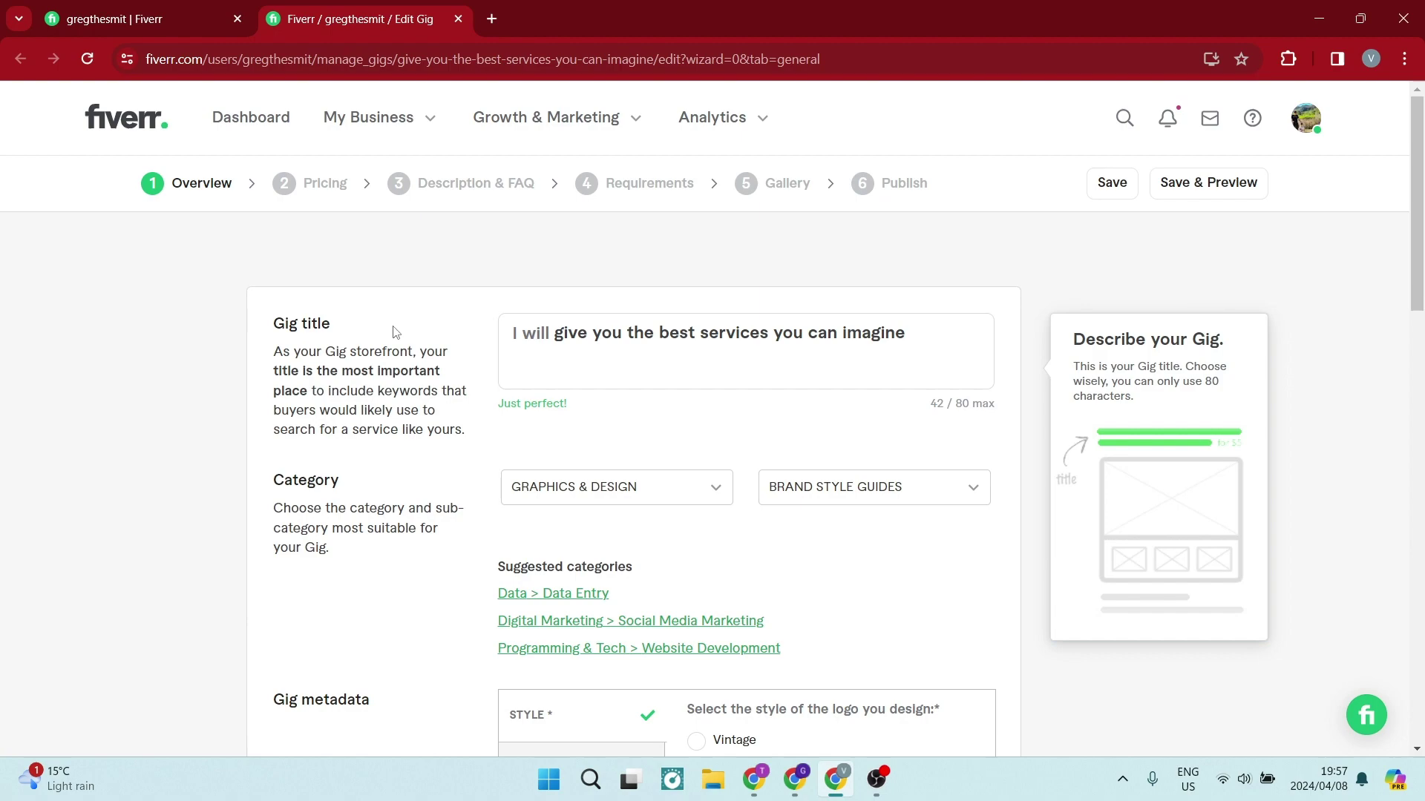
scroll(554, 345, down, 15)
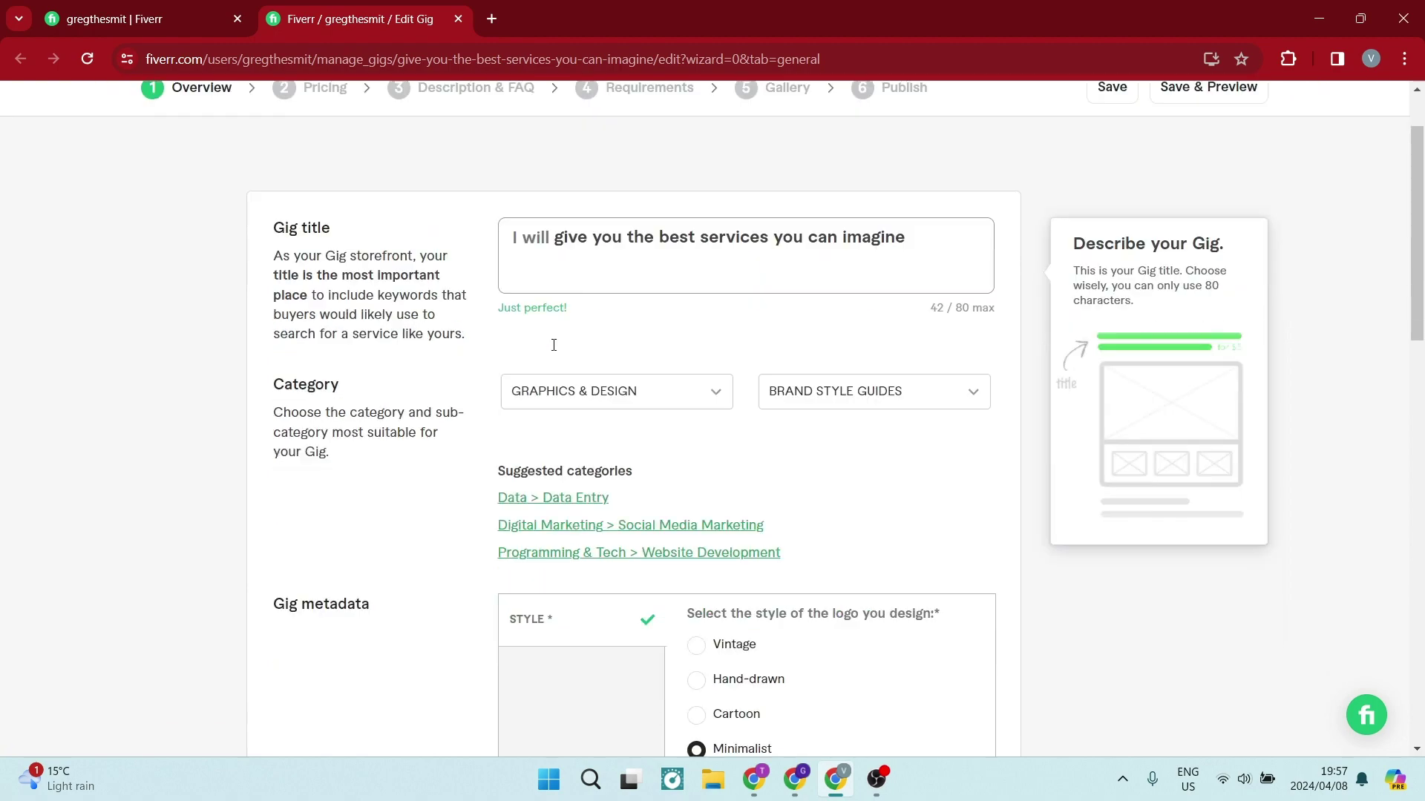
scroll(560, 349, up, 15)
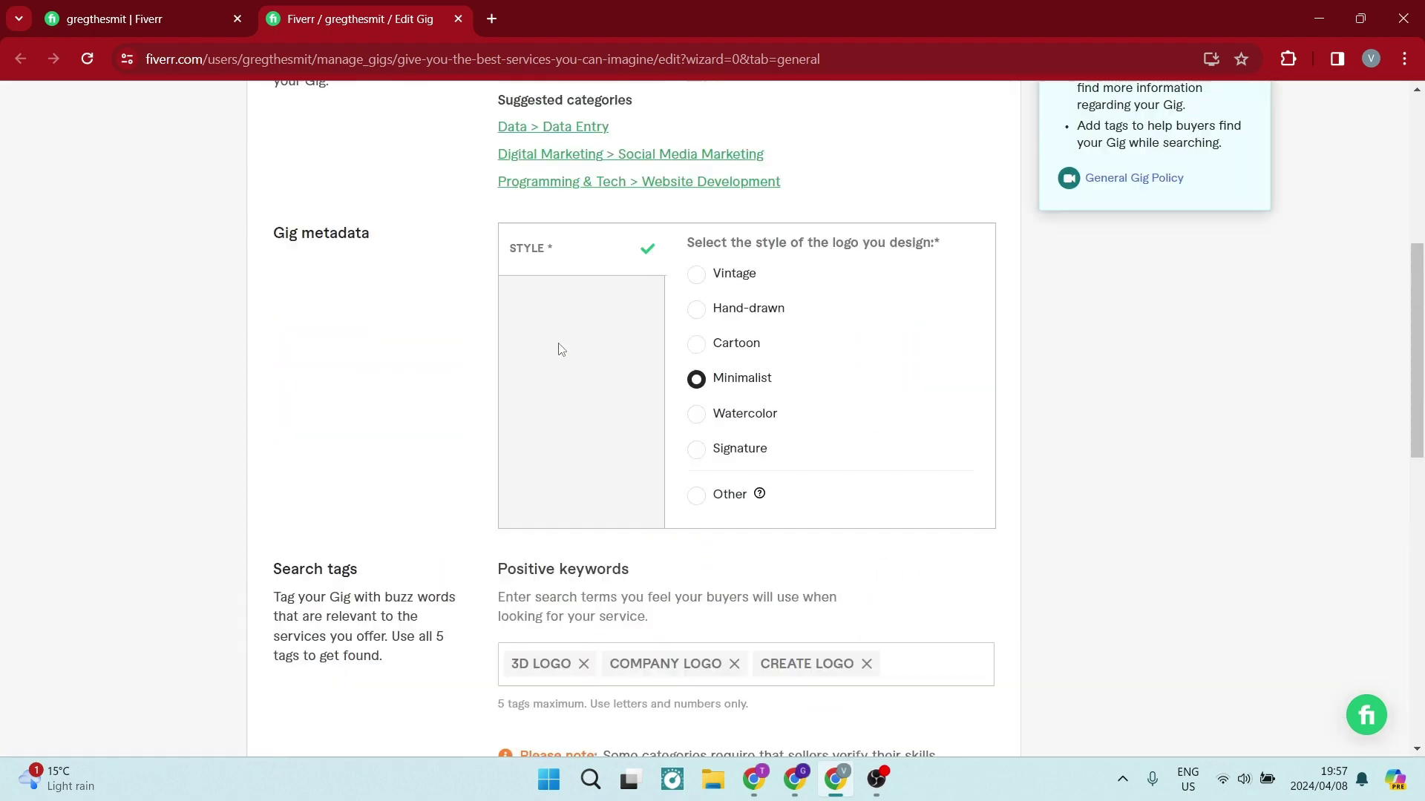
scroll(625, 363, down, 14)
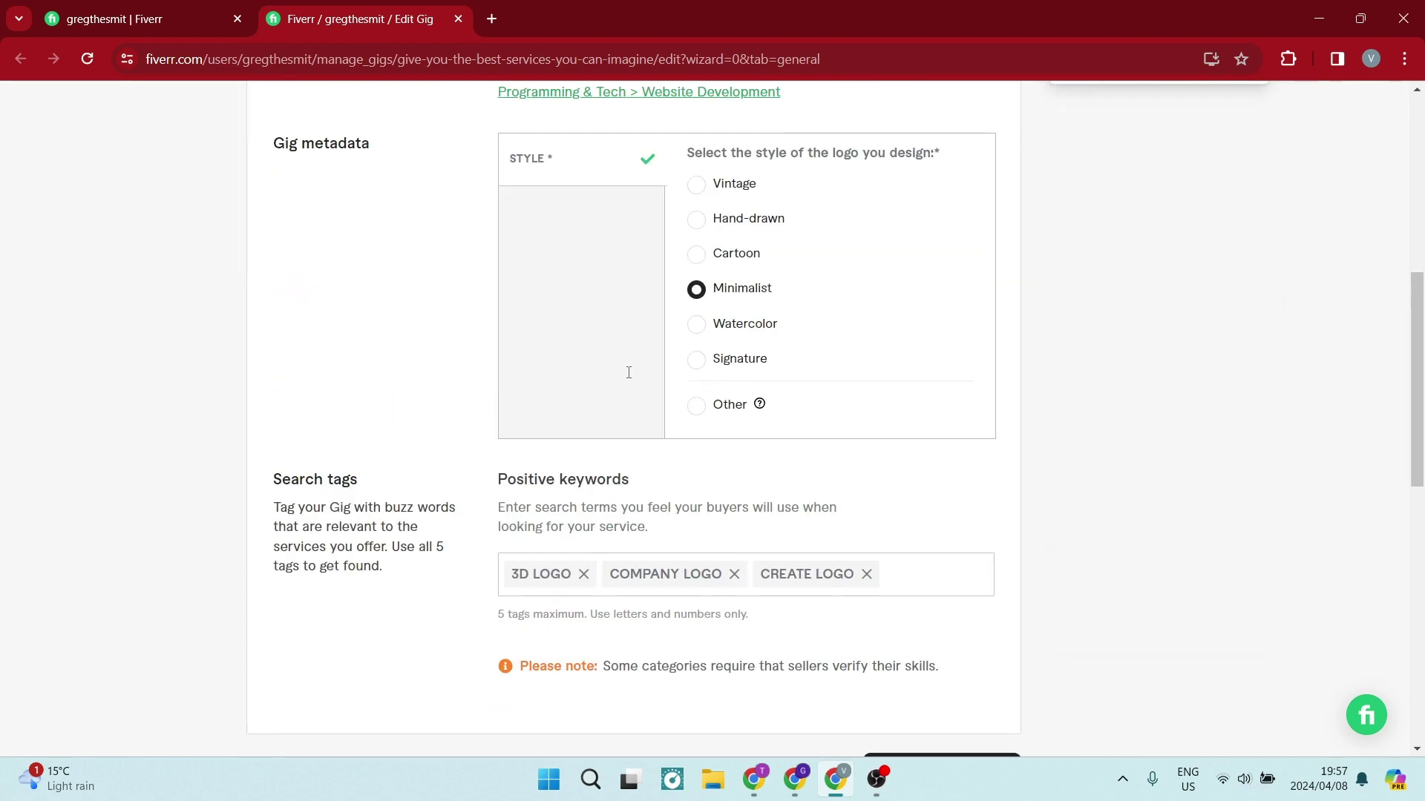
scroll(843, 457, up, 5)
click(912, 498)
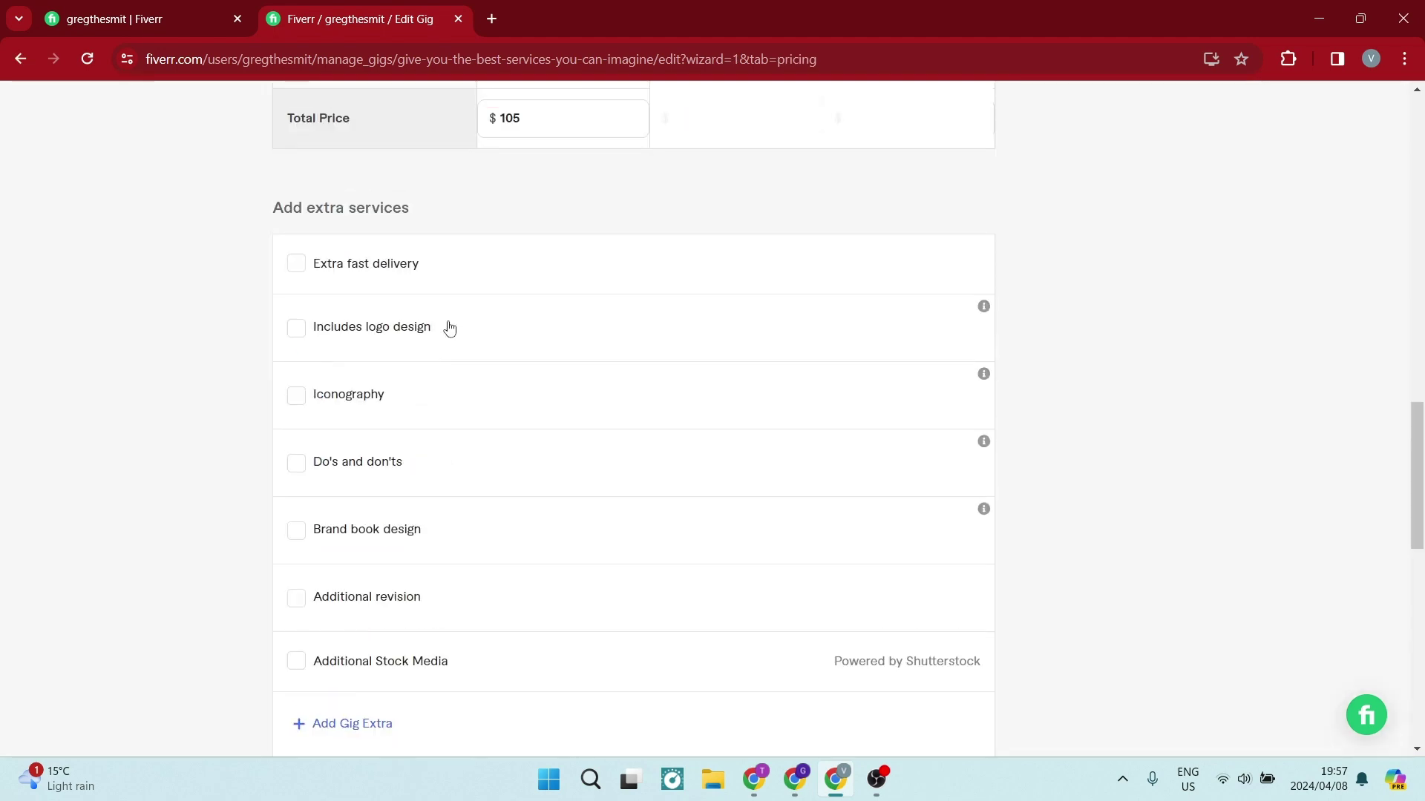
Turn on Offer packages to enable Basic, Standard and Premium tiers.
scroll(441, 319, up, 20)
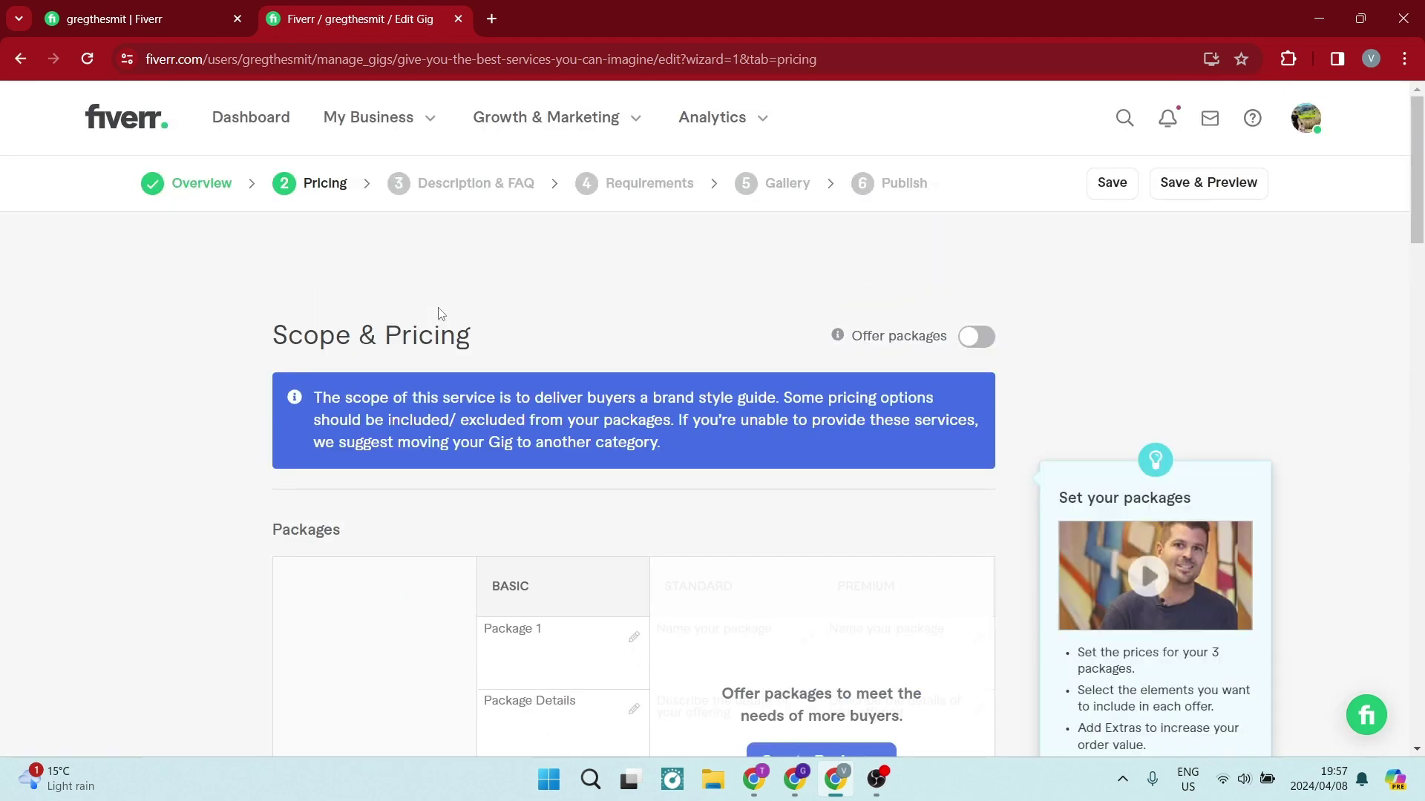
scroll(576, 289, down, 3)
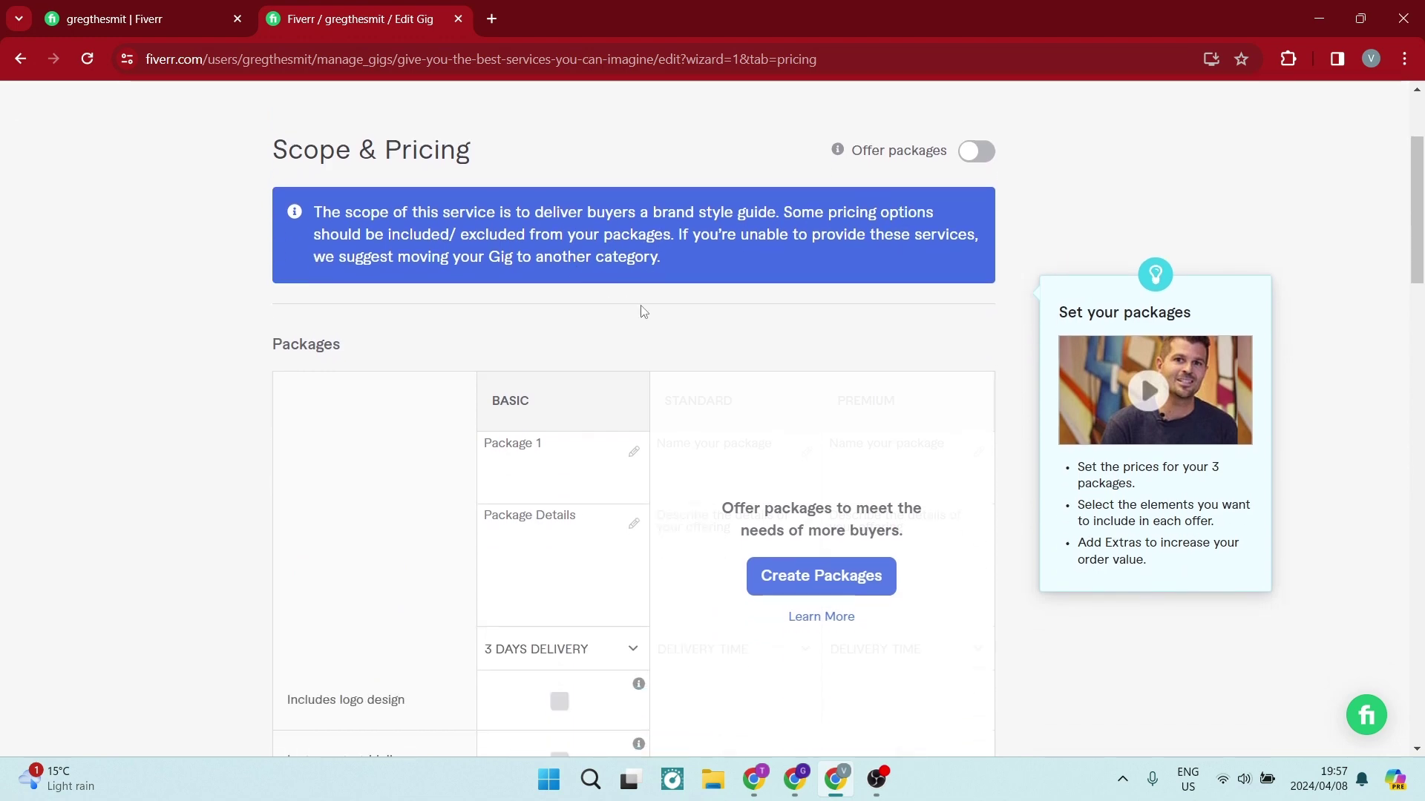
mouse_move(570, 519)
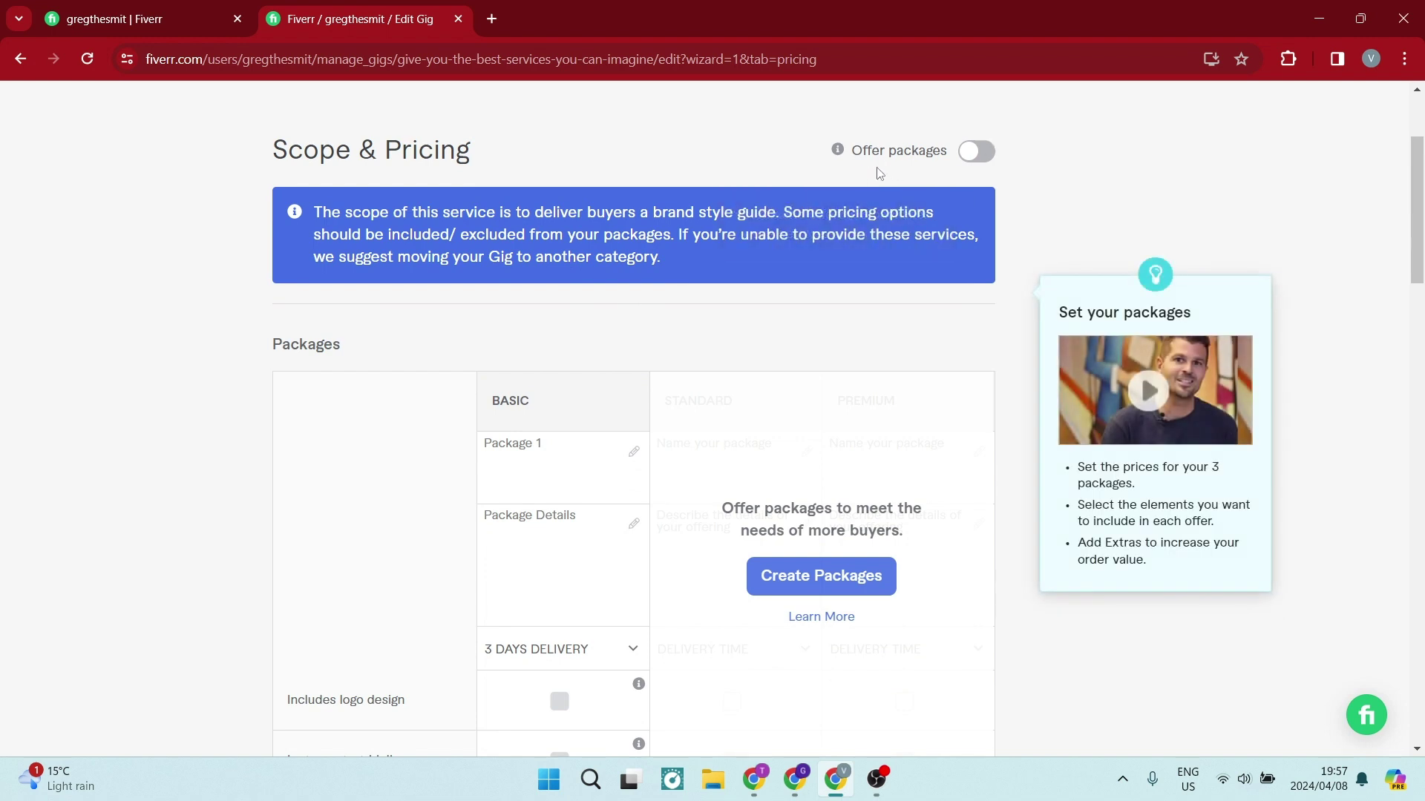
click(969, 162)
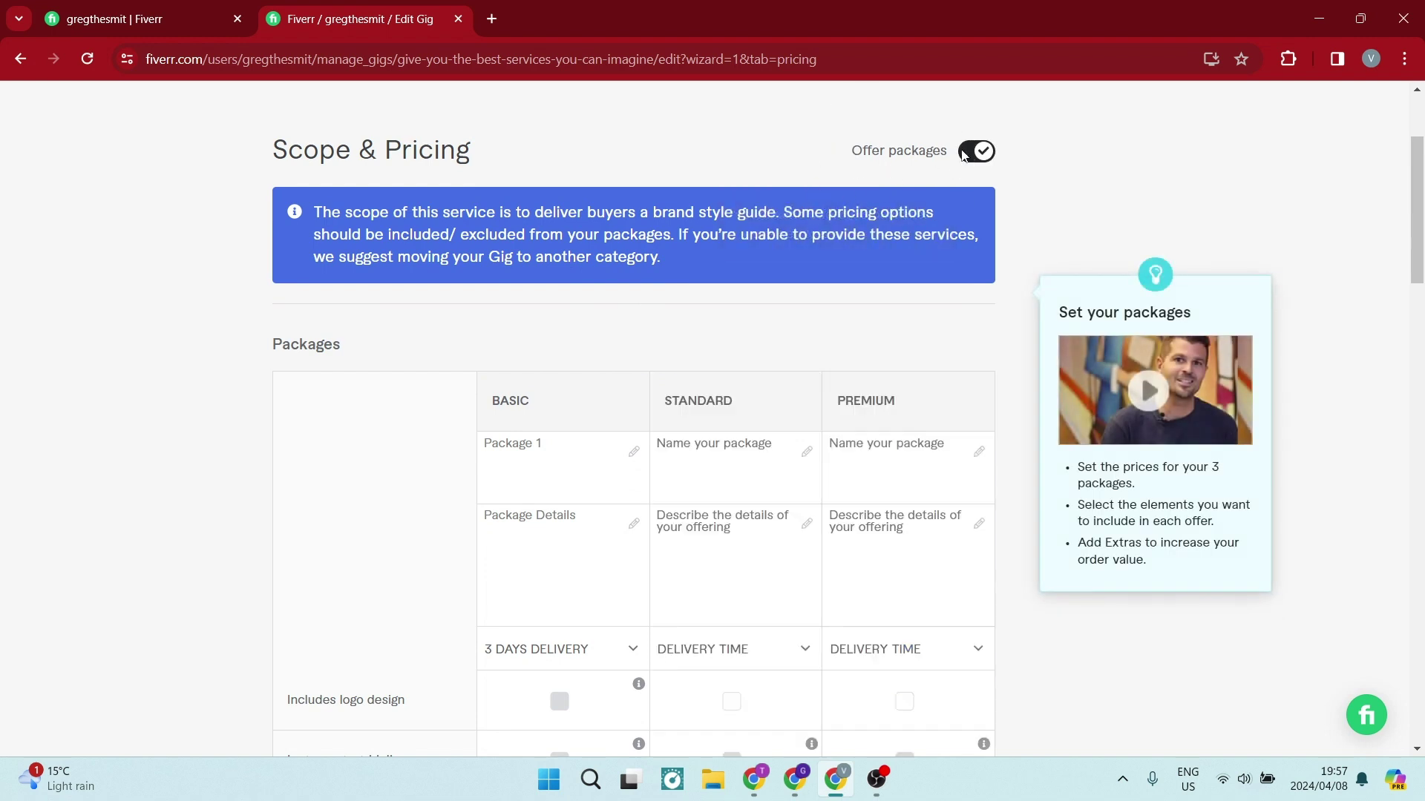
scroll(630, 356, down, 1)
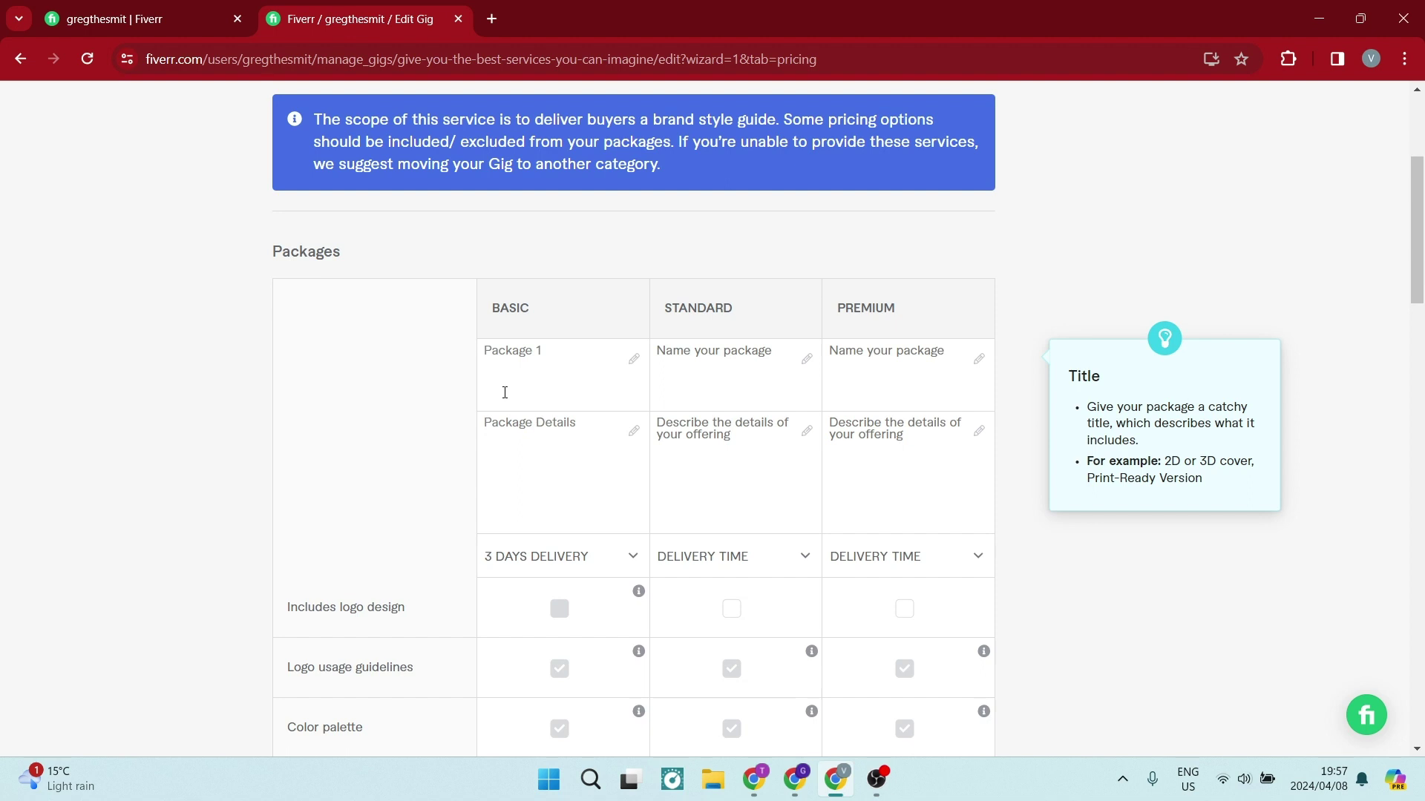
Confirm 'Package 1' as the Basic package name.
click(602, 362)
click(627, 426)
click(595, 345)
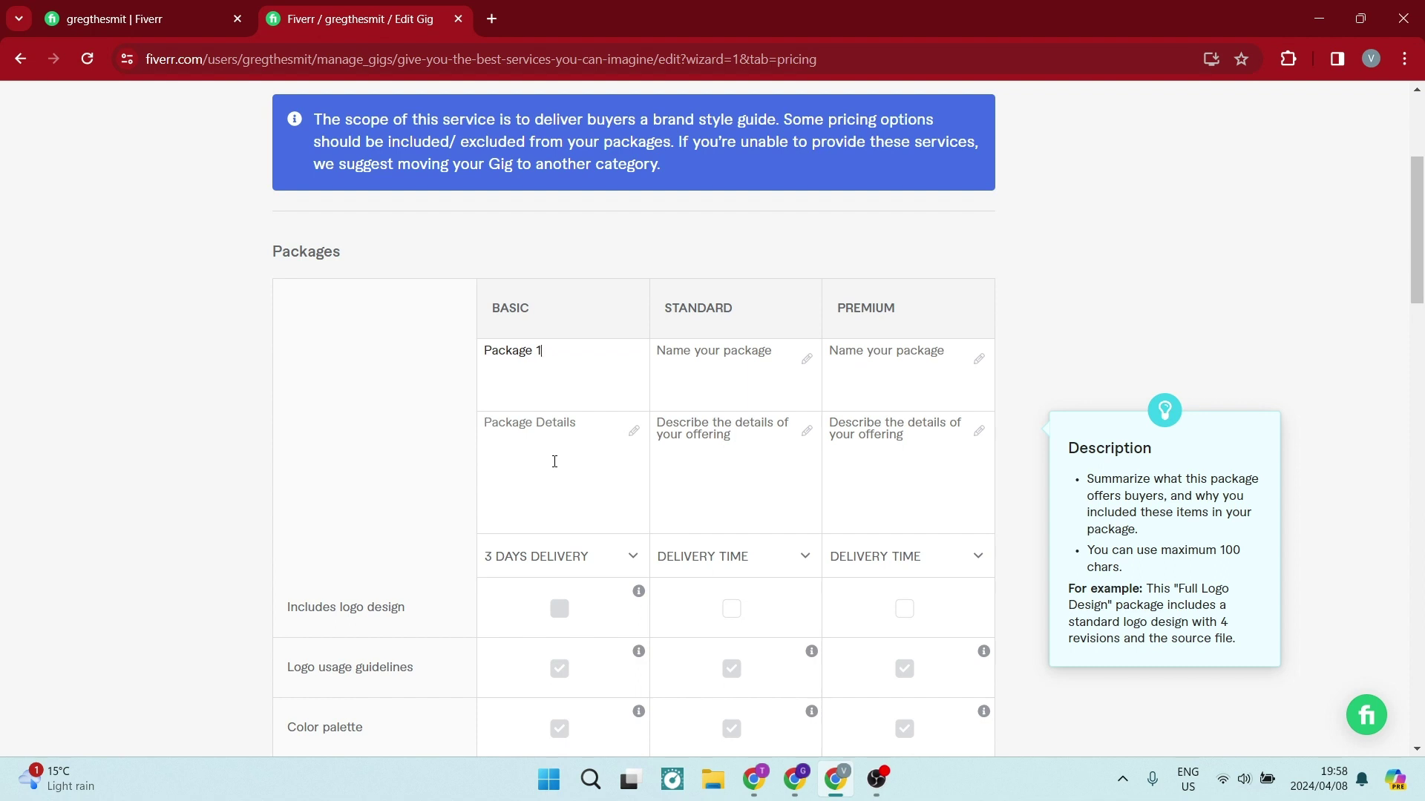
mouse_move(623, 557)
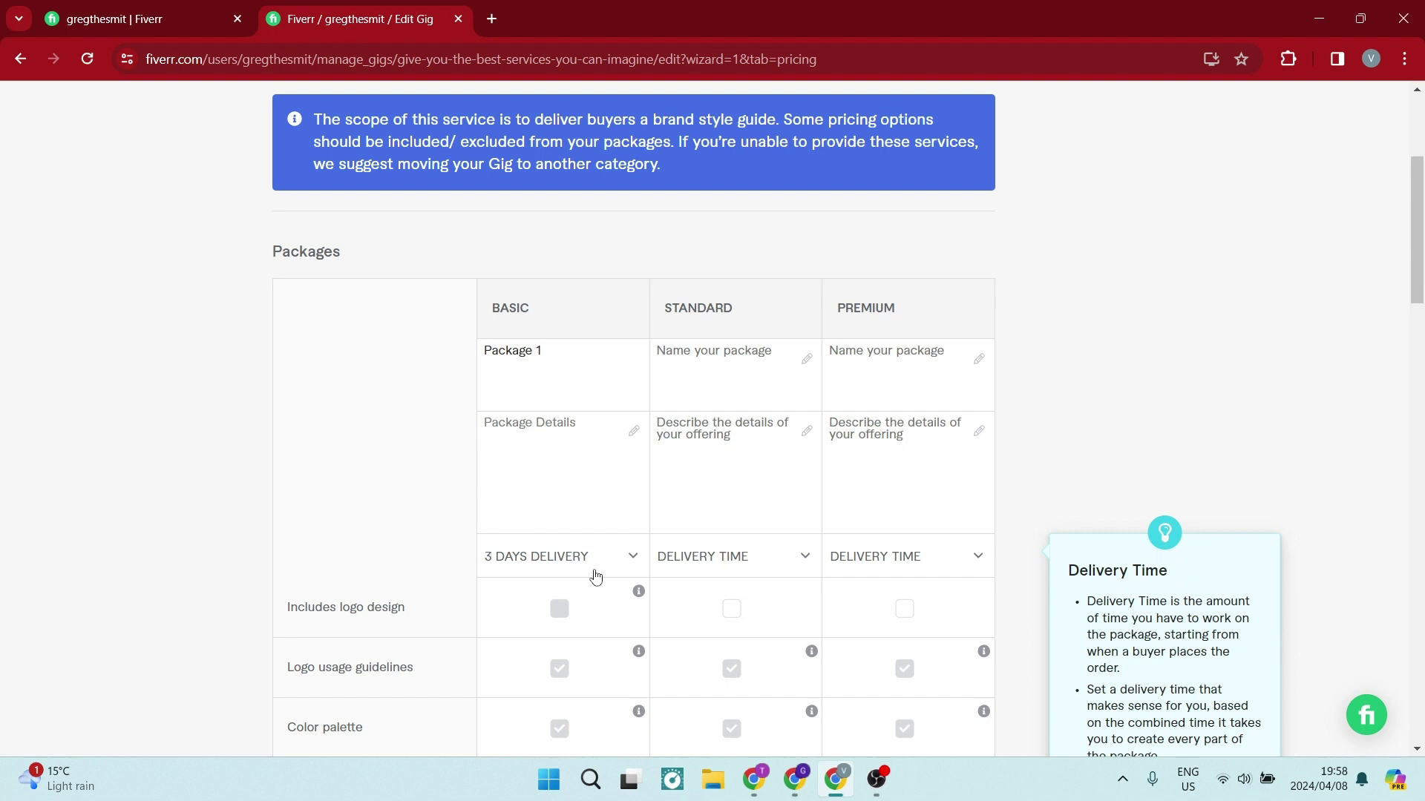
Tick and then untick Includes logo design for the Standard package.
scroll(612, 551, down, 1)
scroll(612, 551, down, 3)
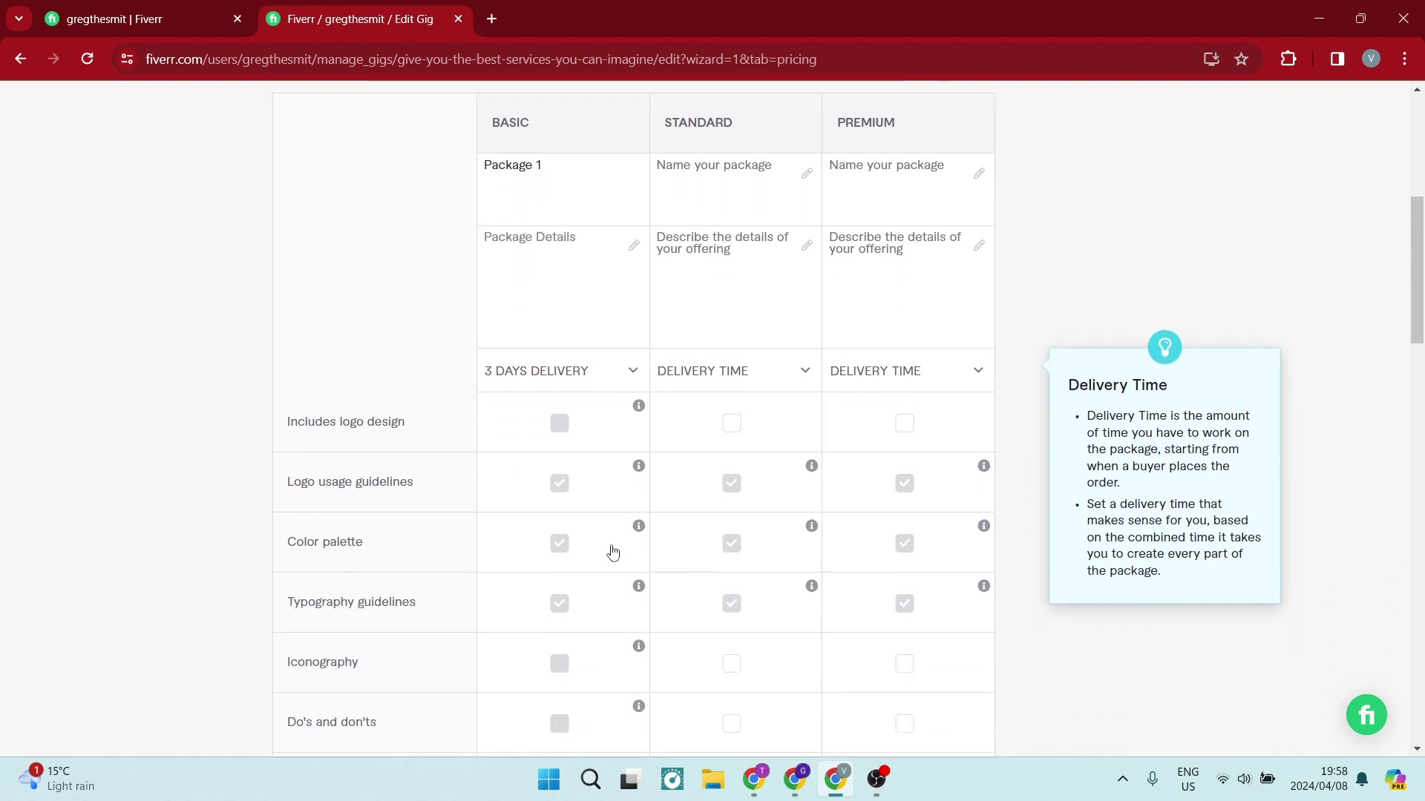
mouse_move(572, 531)
mouse_move(562, 339)
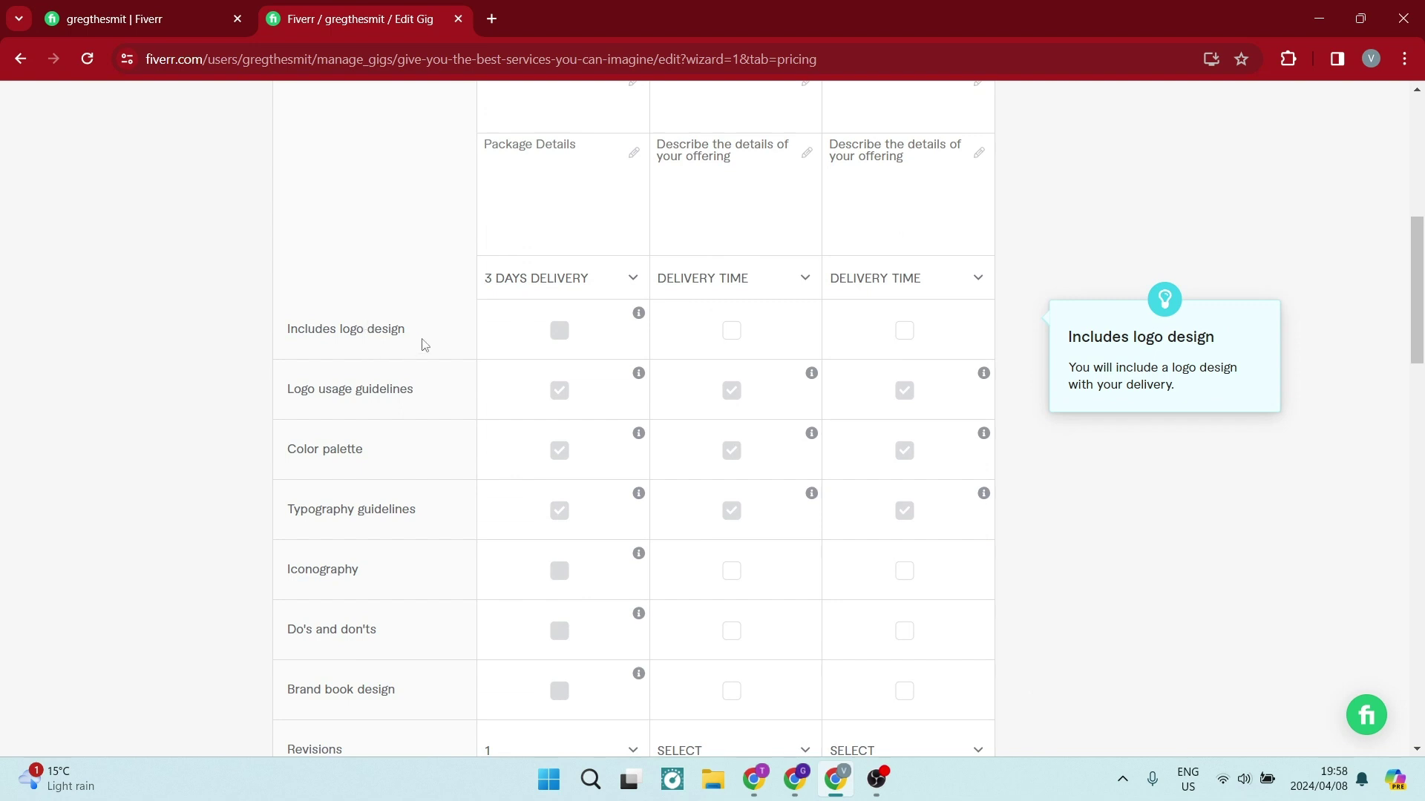
mouse_move(517, 488)
mouse_move(732, 331)
scroll(564, 482, down, 1)
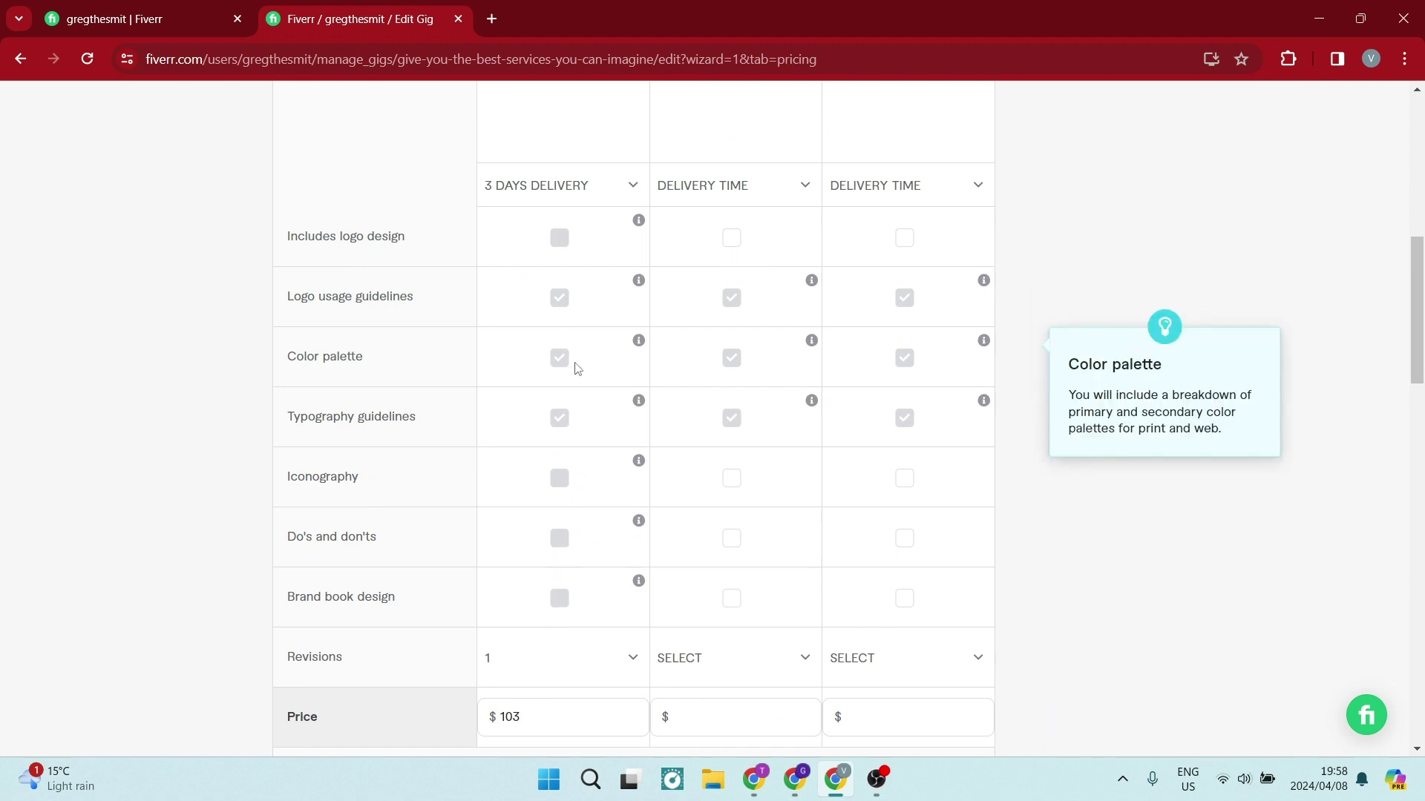
scroll(527, 559, up, 1)
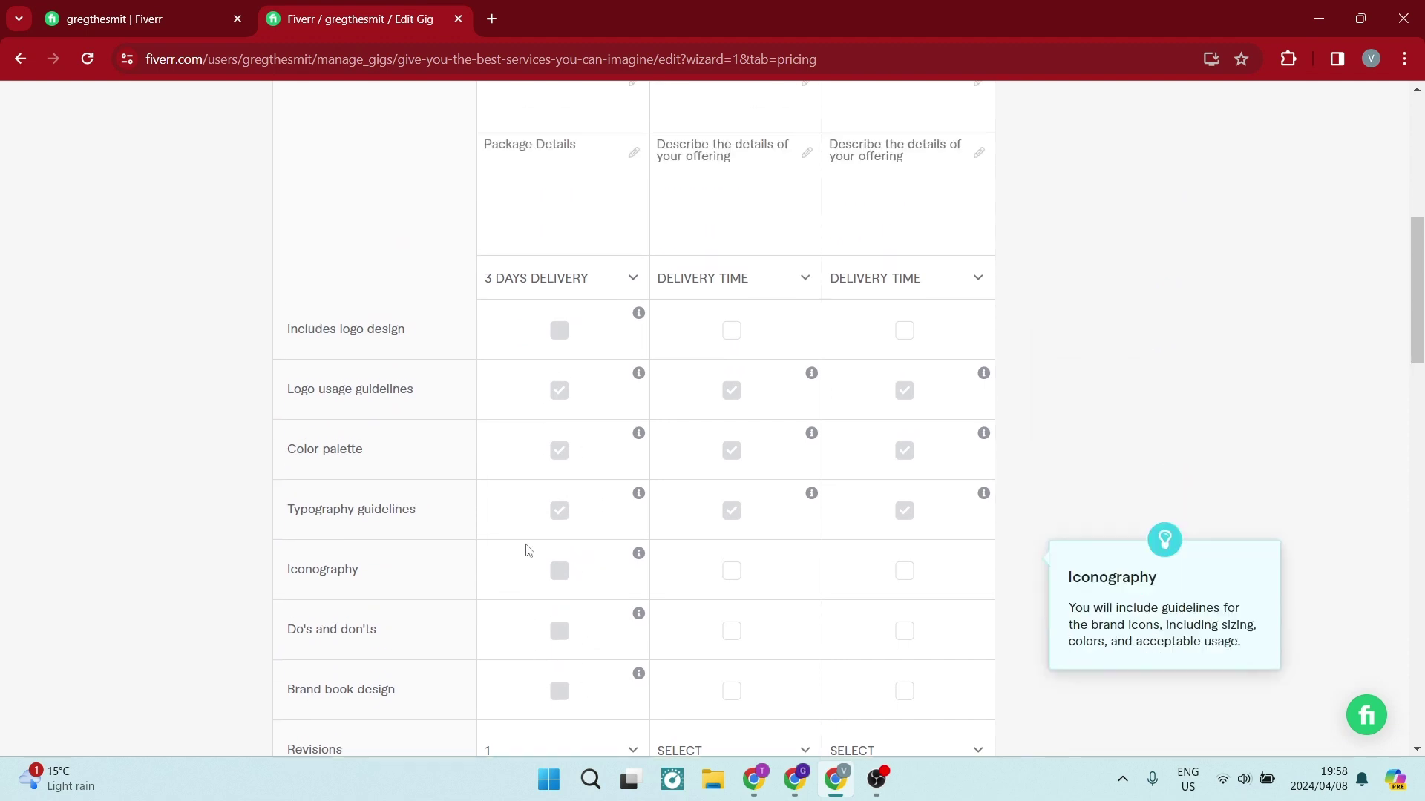
click(731, 330)
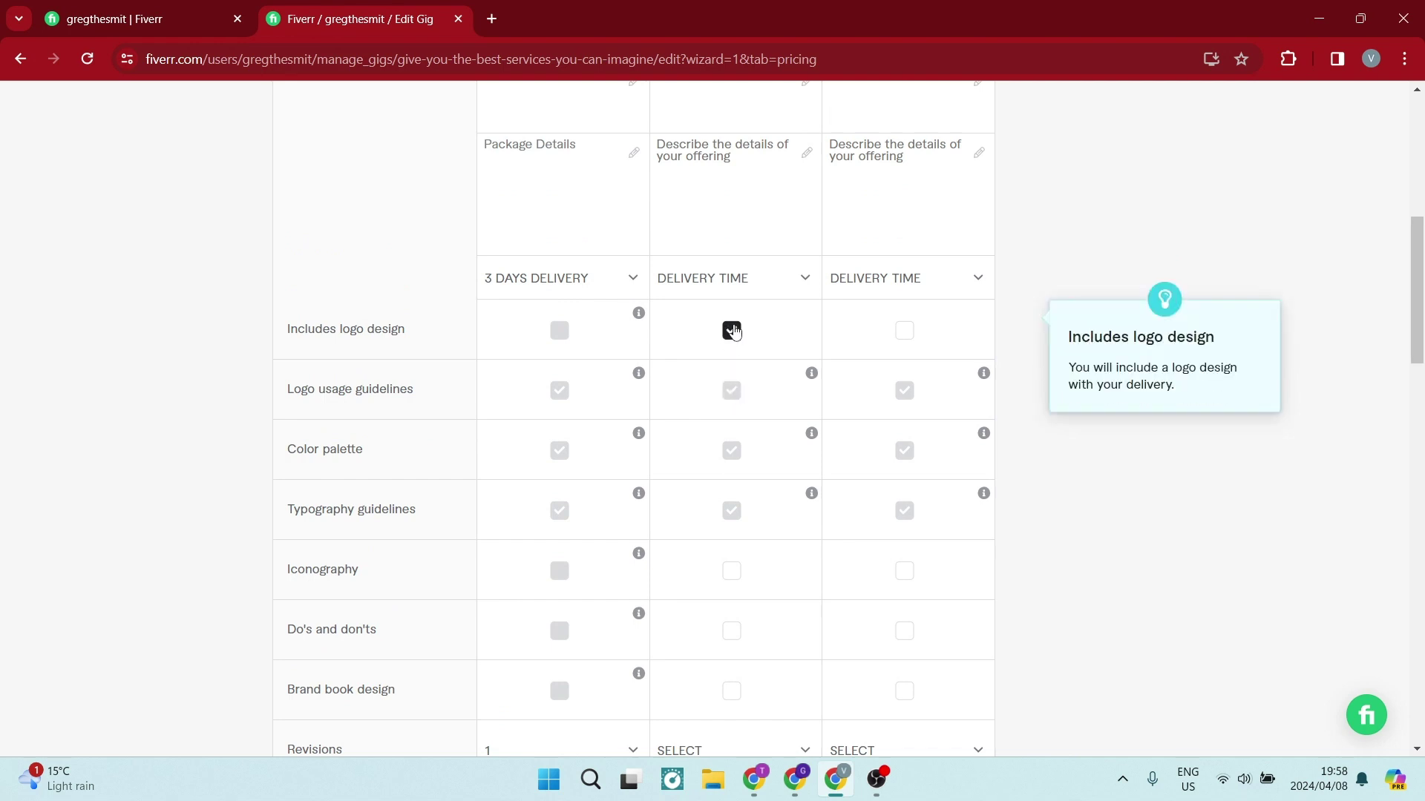
click(732, 328)
Set the Standard package delivery time to 3 days.
click(805, 281)
click(729, 472)
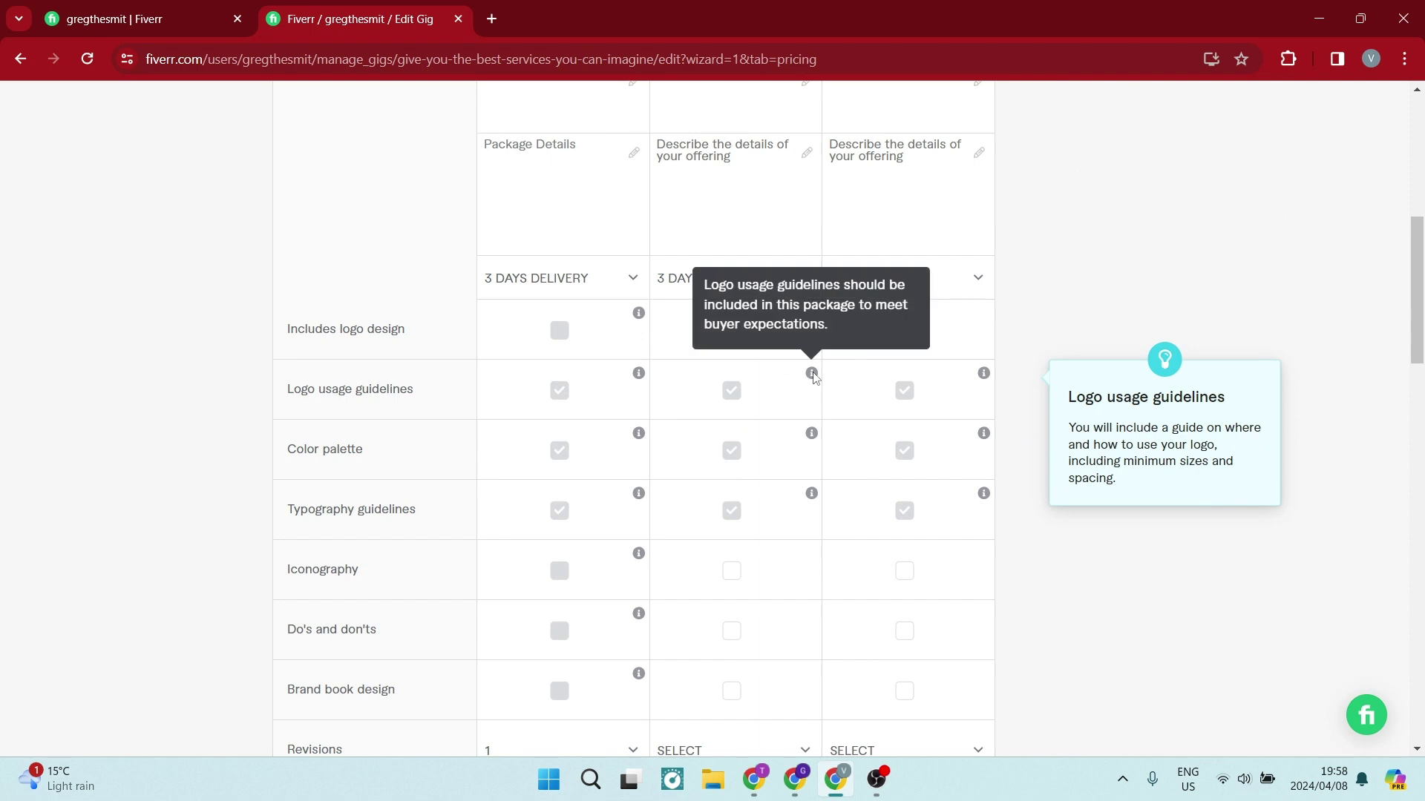
scroll(414, 421, up, 1)
scroll(414, 421, down, 2)
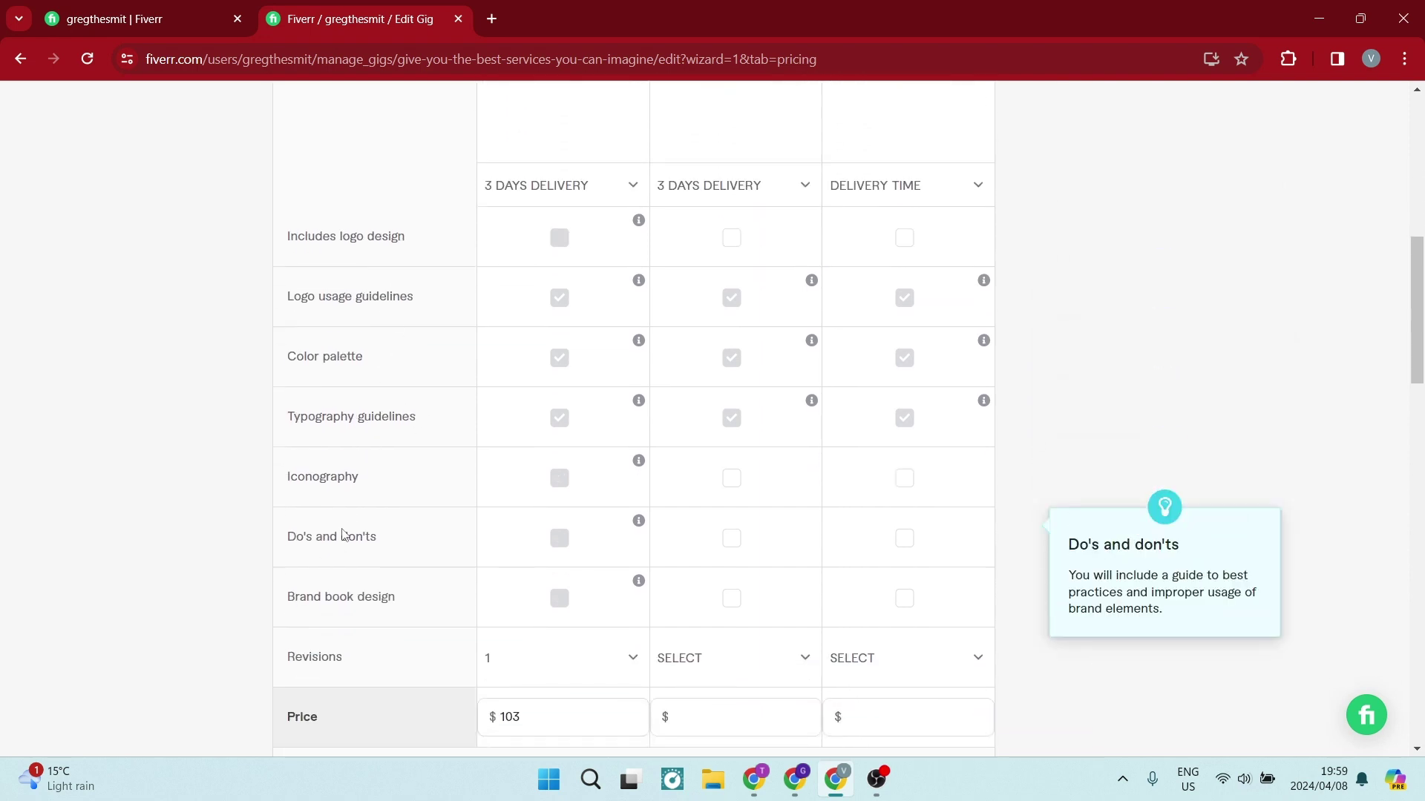
scroll(363, 581, down, 1)
scroll(640, 509, up, 5)
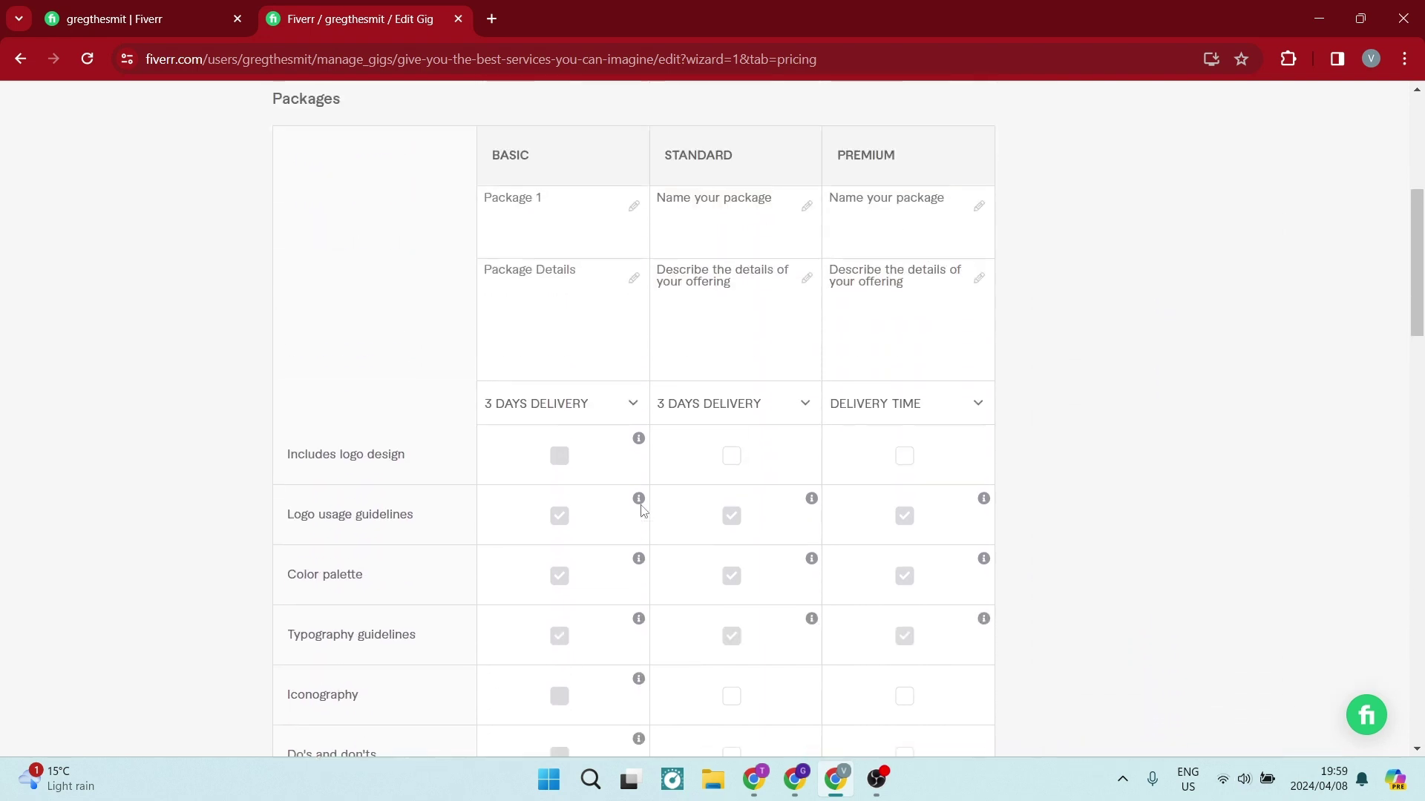
scroll(578, 472, down, 1)
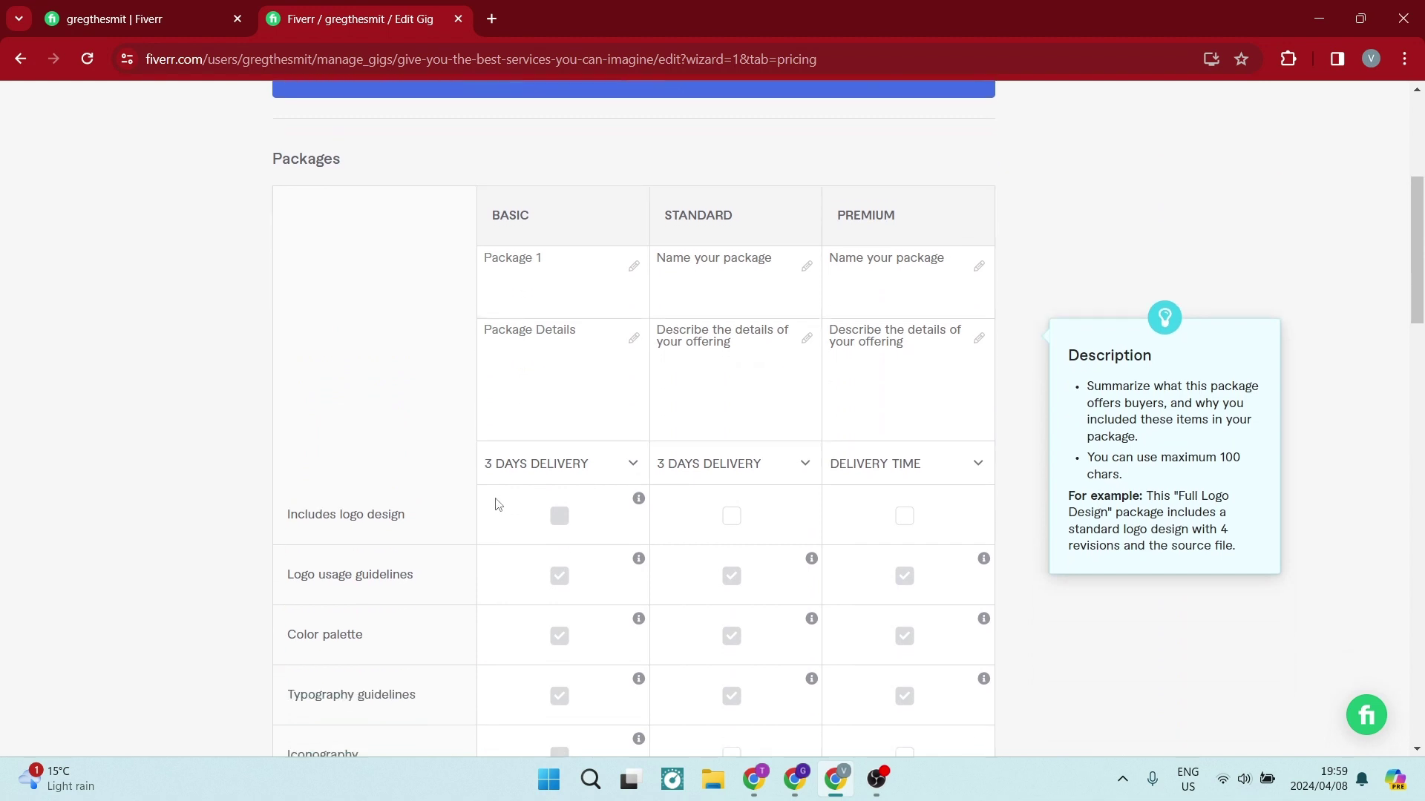
scroll(545, 297, down, 1)
scroll(534, 331, down, 2)
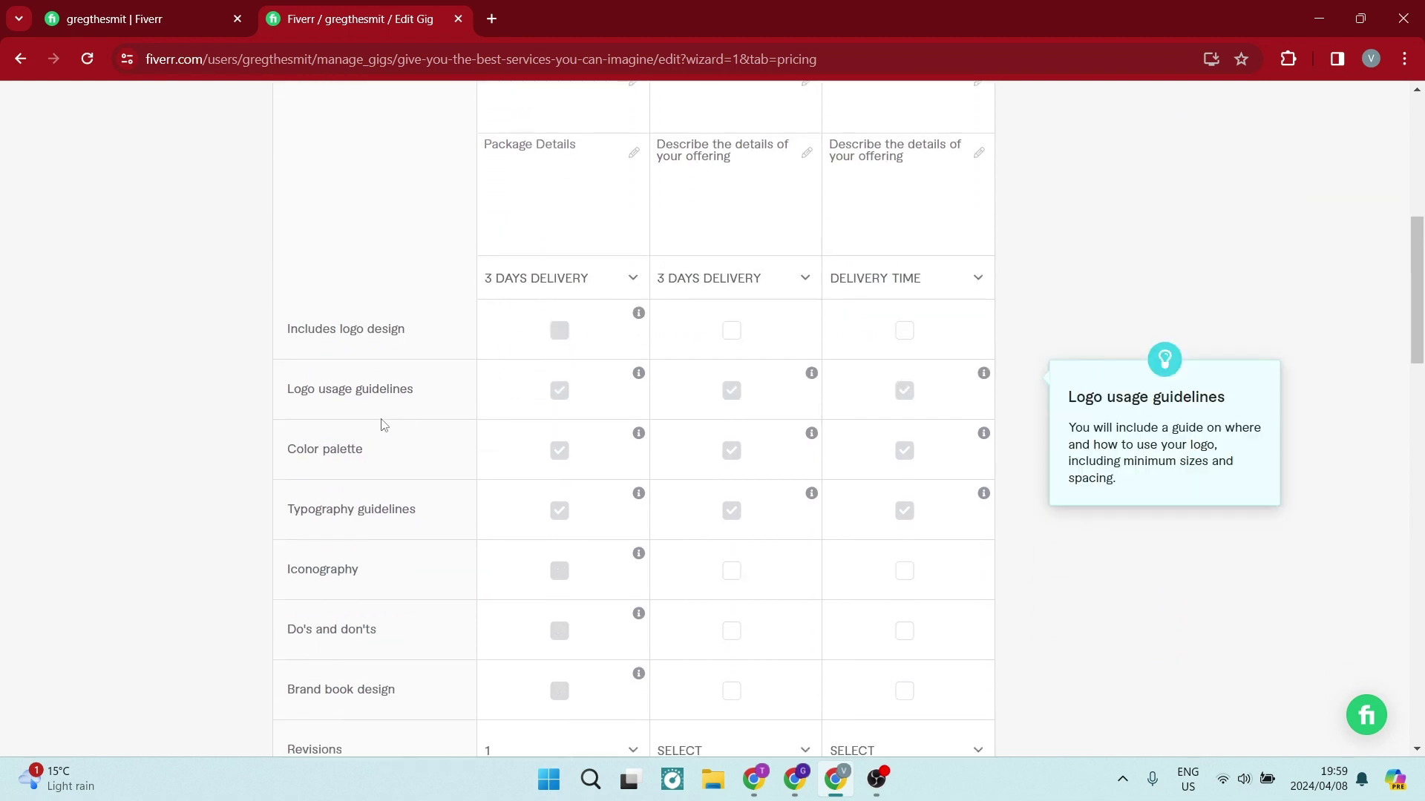
mouse_move(371, 457)
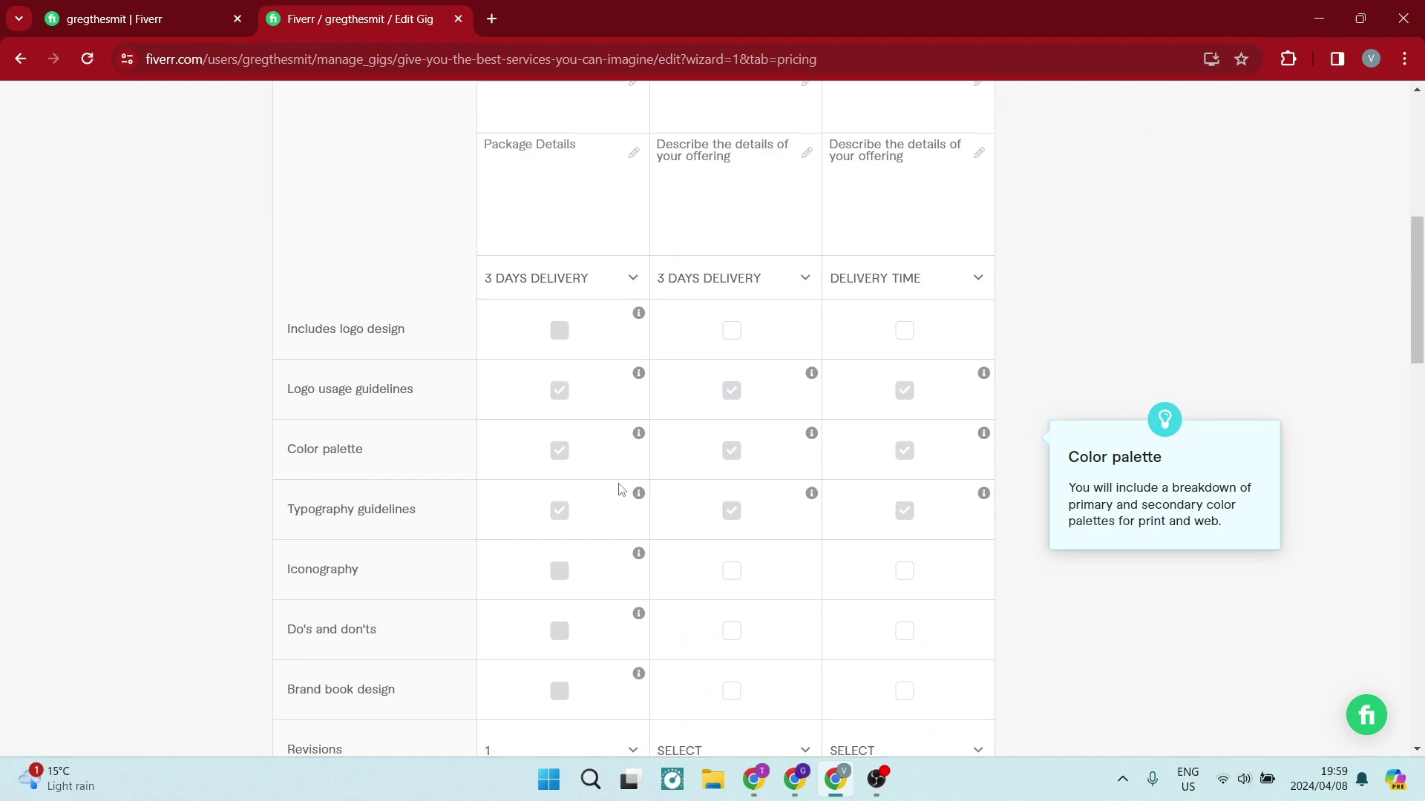
scroll(356, 444, down, 3)
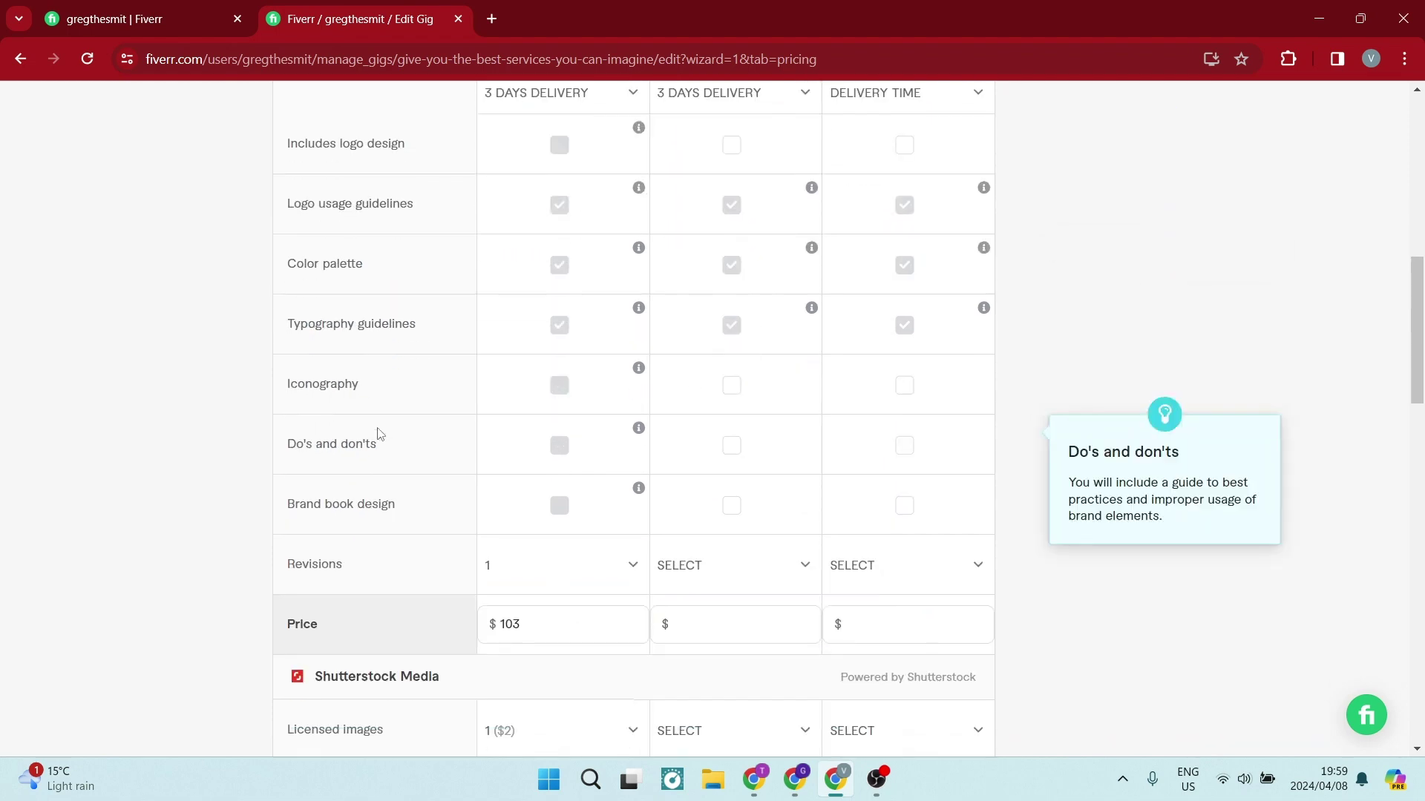
scroll(719, 436, up, 4)
scroll(839, 351, down, 2)
scroll(846, 333, down, 1)
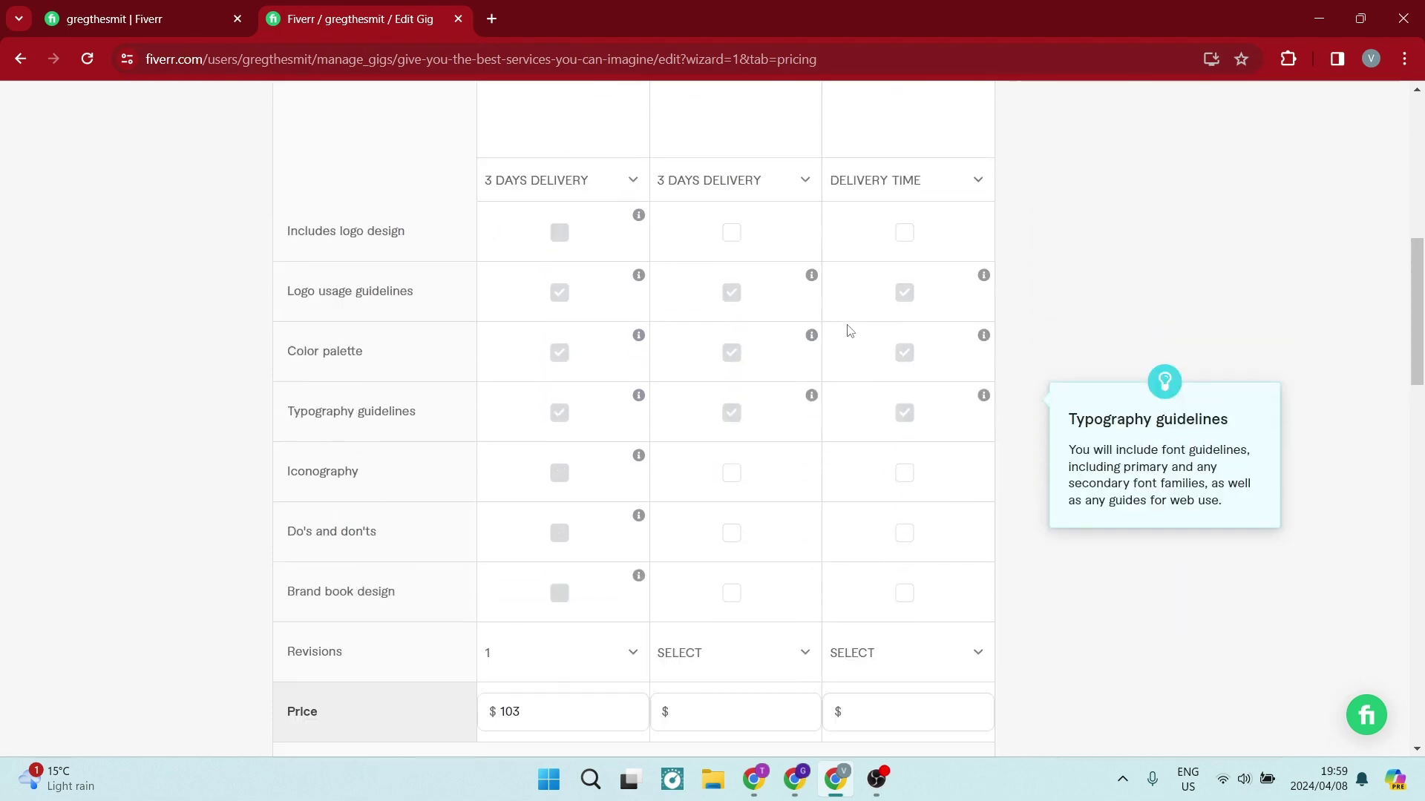
scroll(742, 334, up, 5)
scroll(520, 297, down, 8)
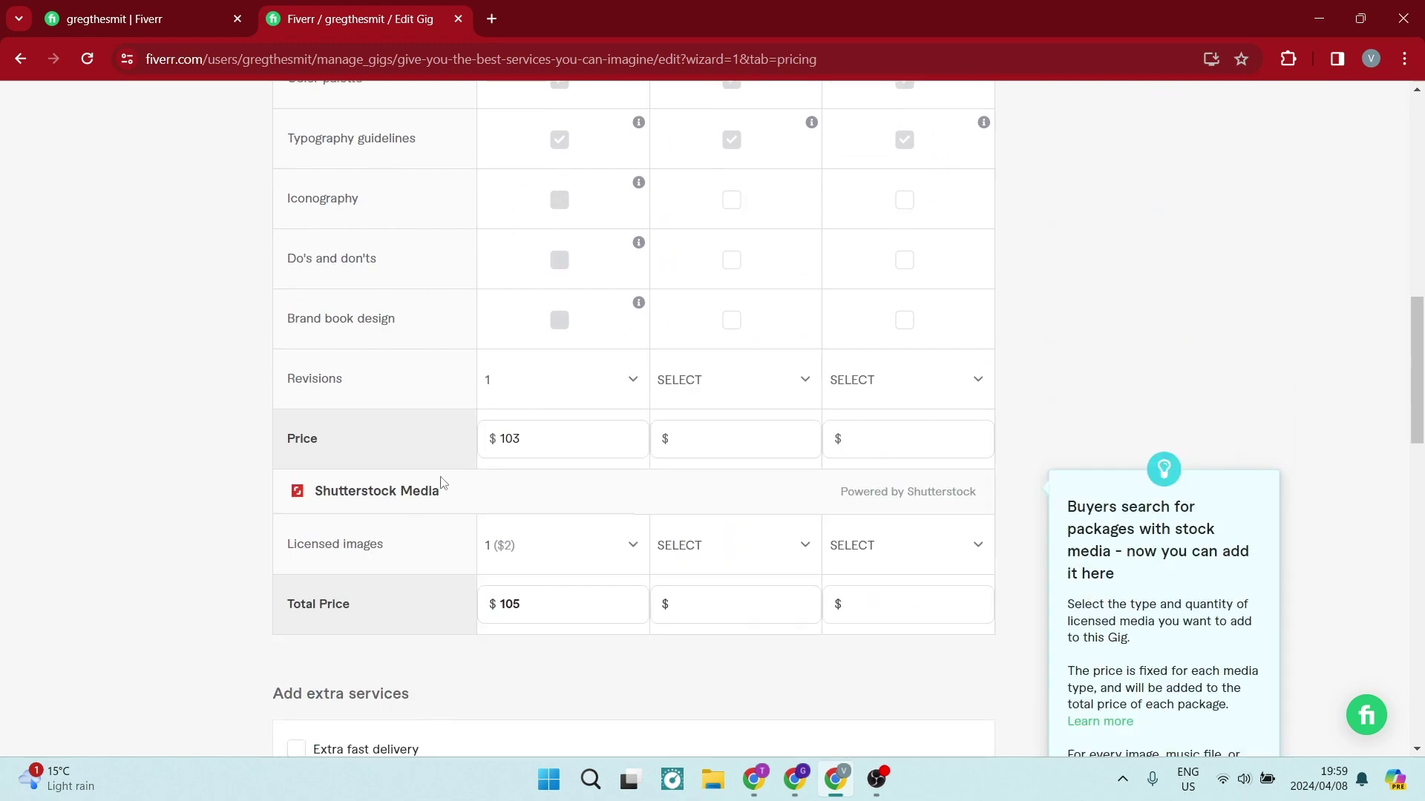
scroll(629, 417, up, 4)
scroll(820, 496, down, 4)
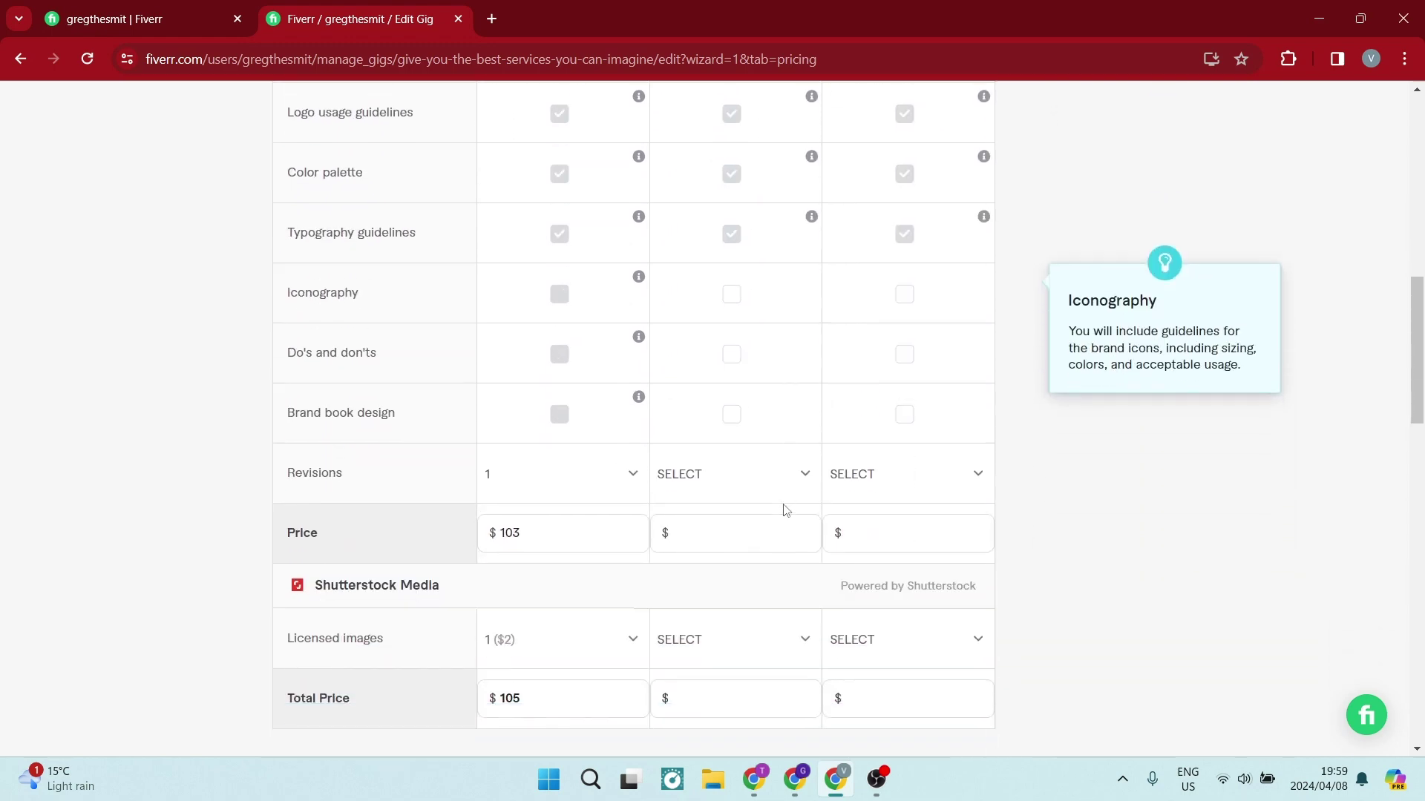
click(568, 446)
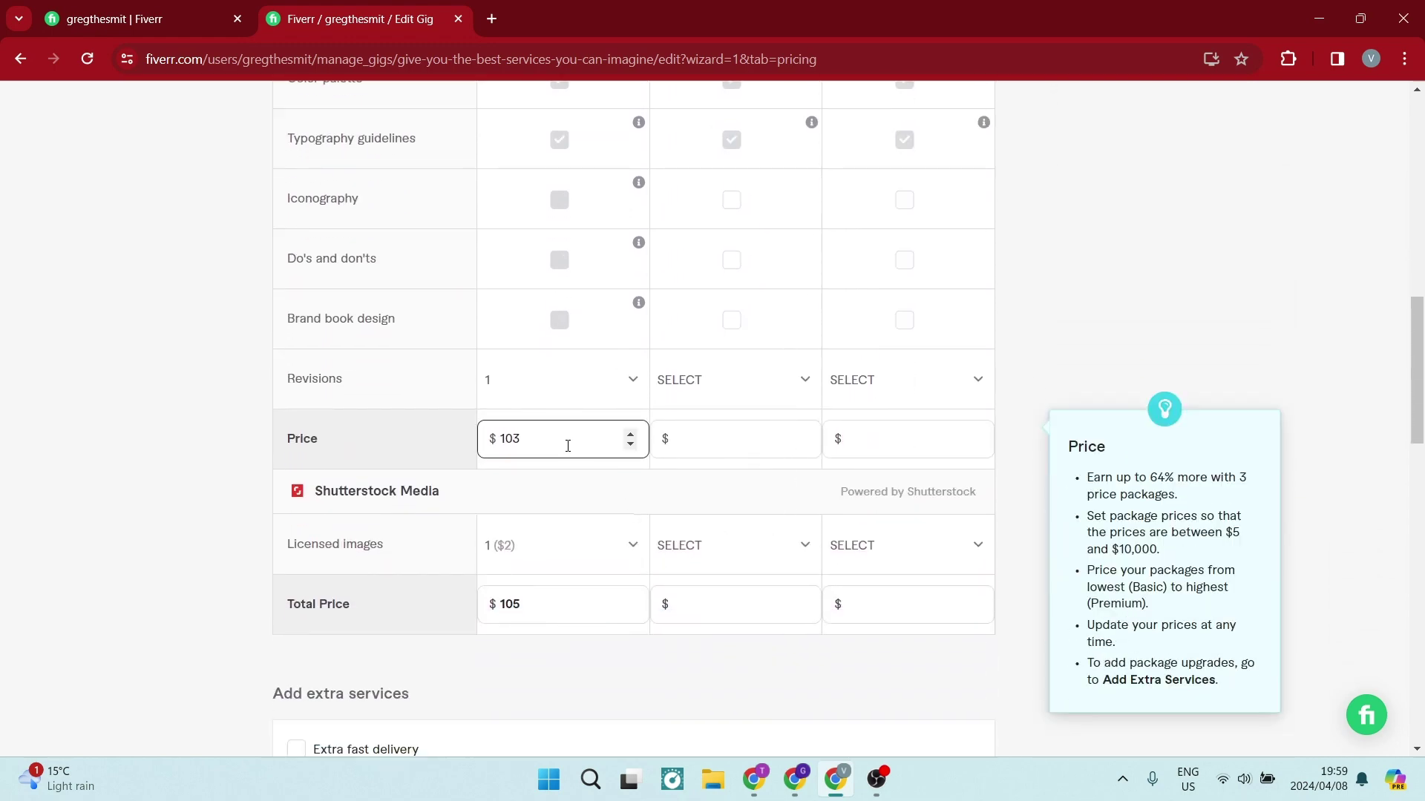
click(629, 380)
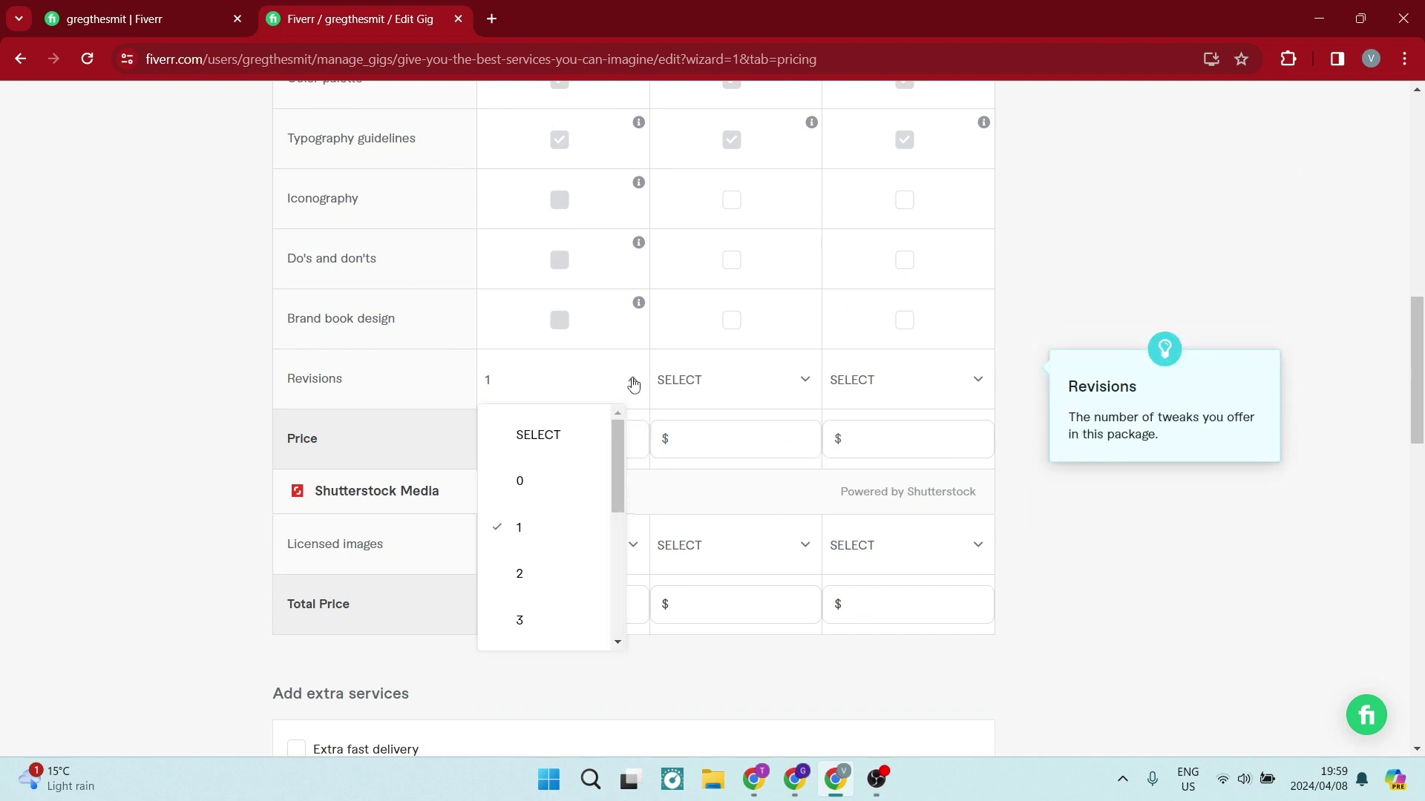
click(633, 383)
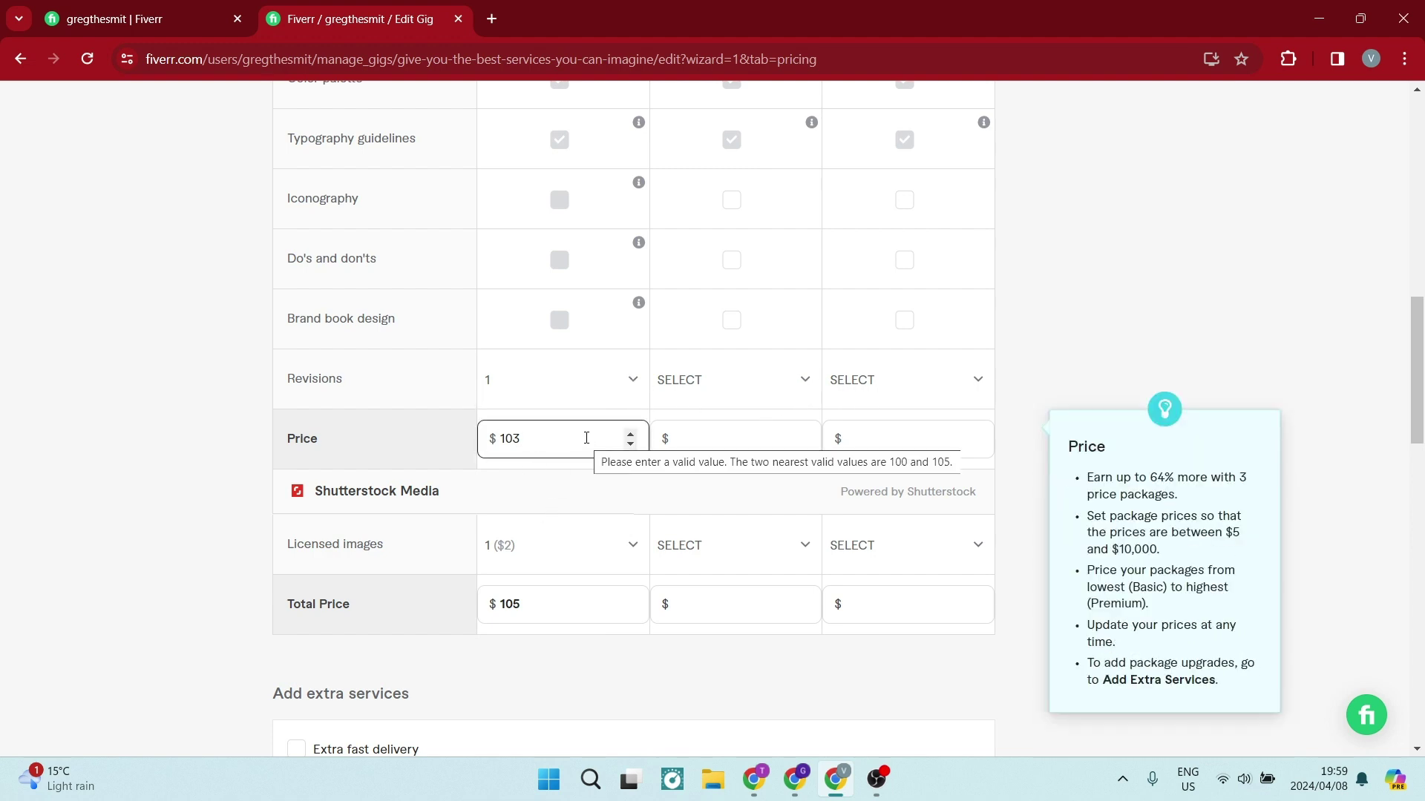
Enter 153 as the Standard price and 203 as the Premium price.
click(705, 437)
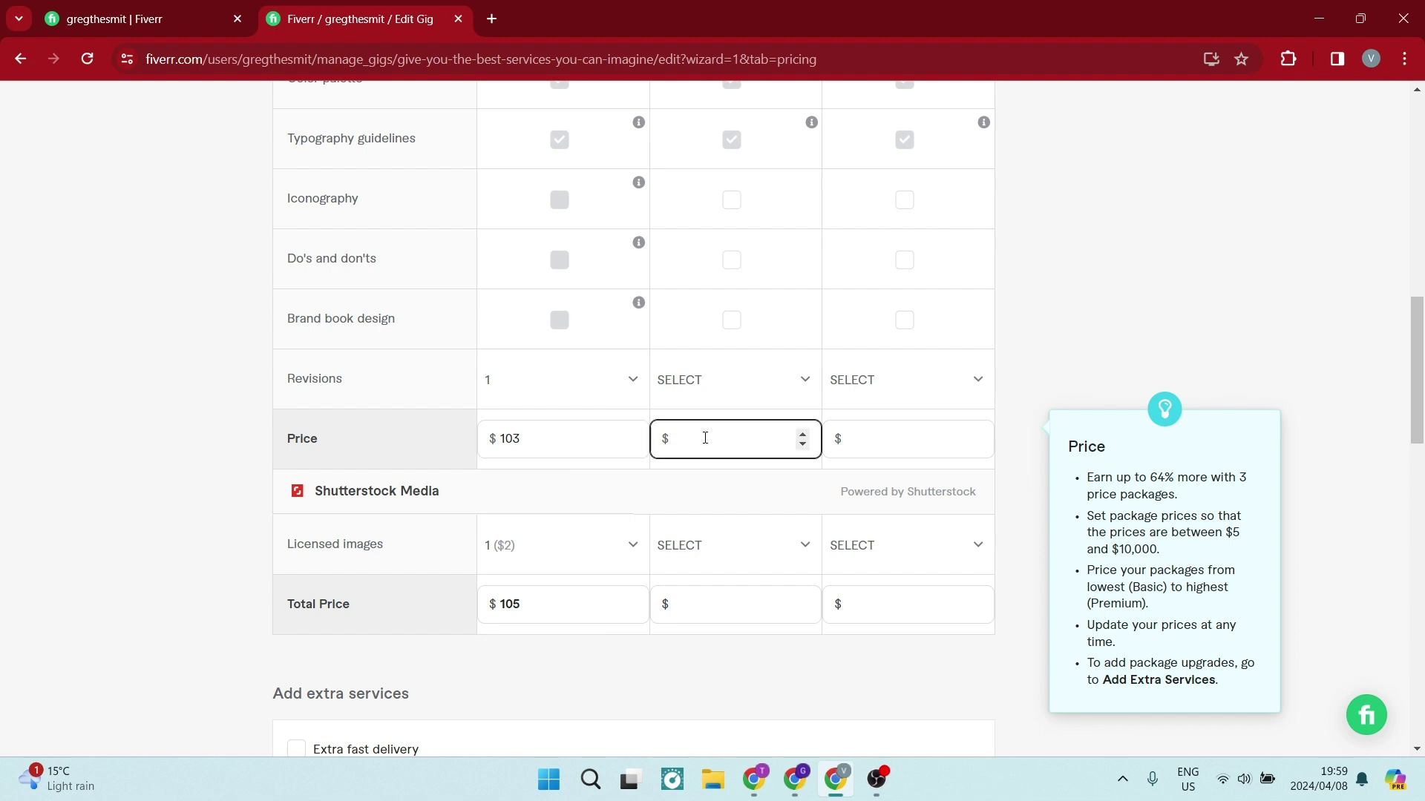
text(153)
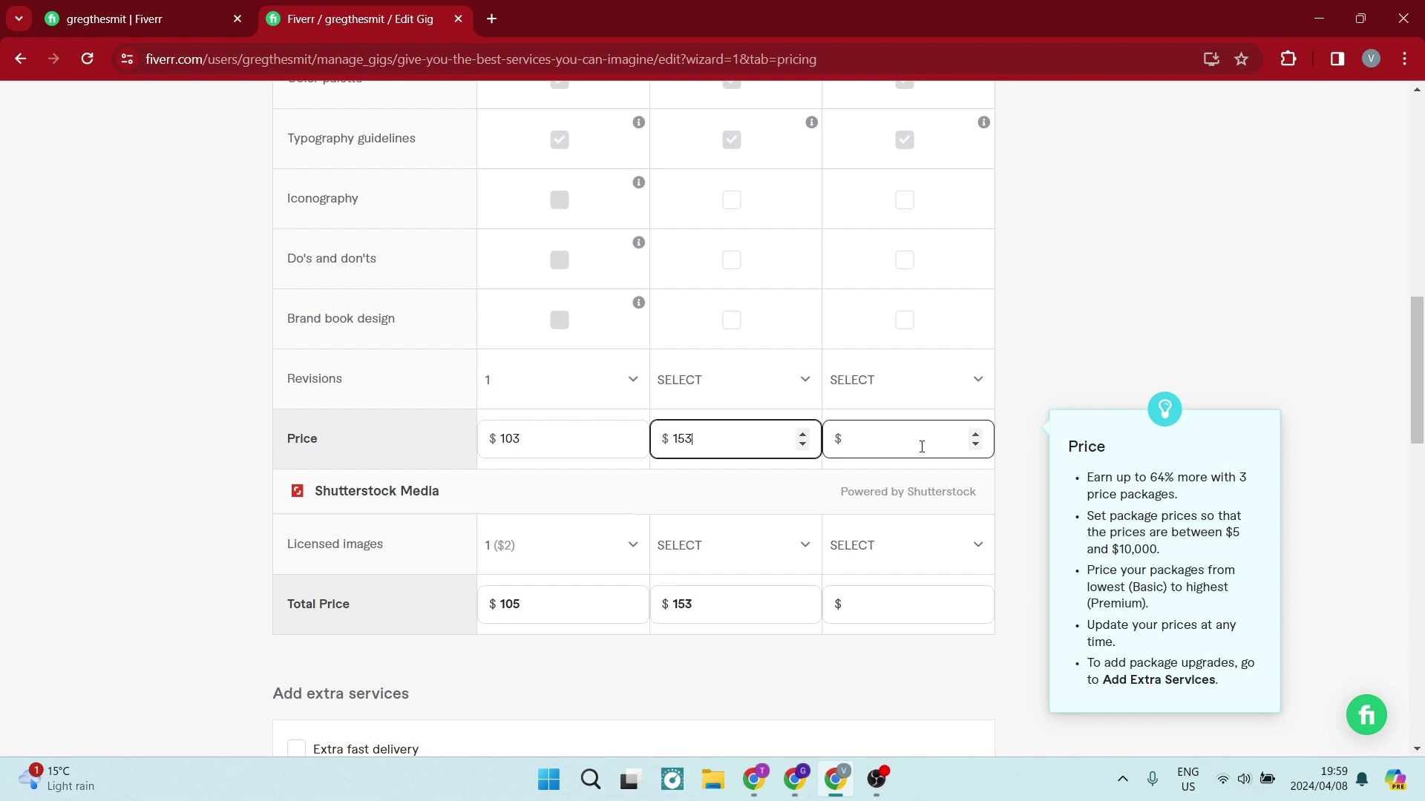
click(922, 447)
text(203)
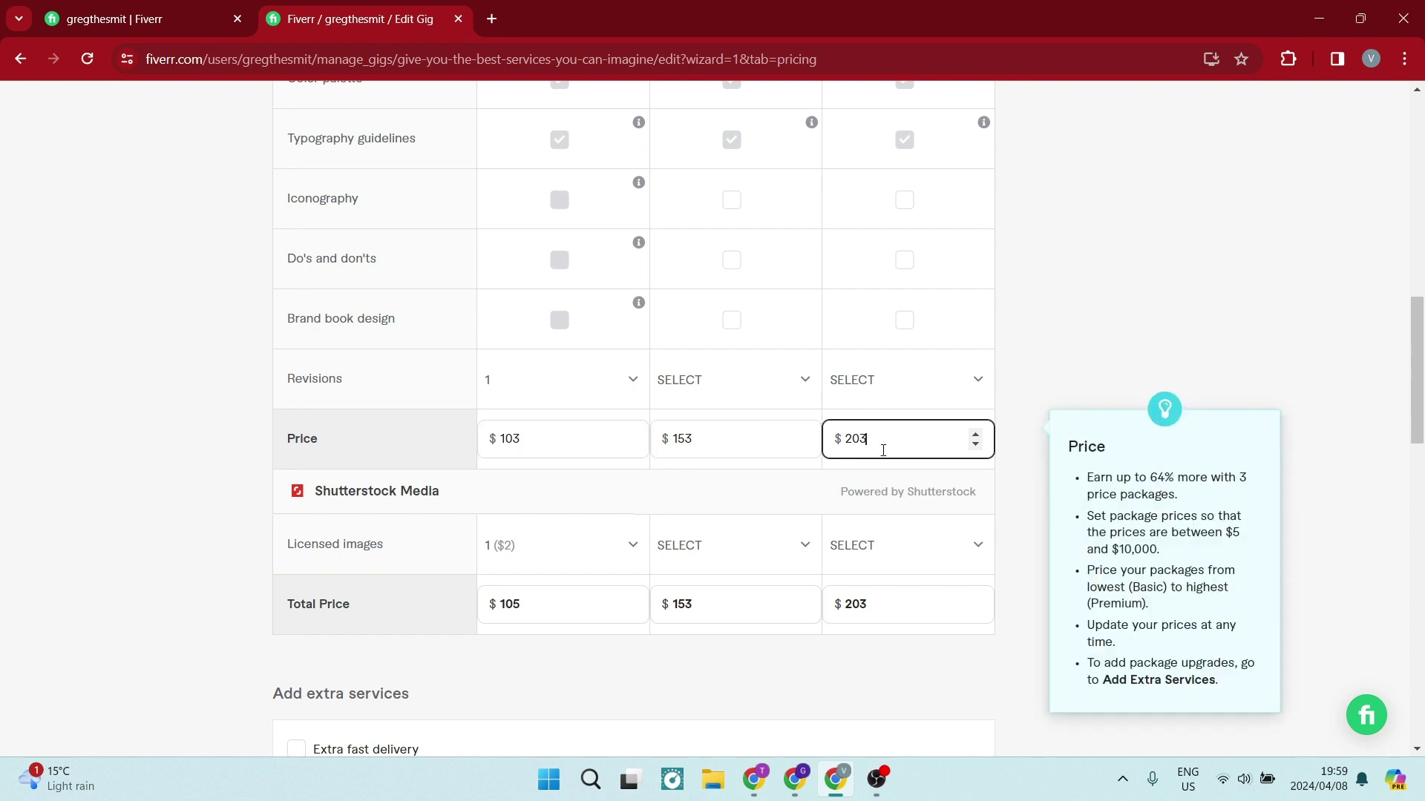
mouse_move(527, 547)
click(320, 547)
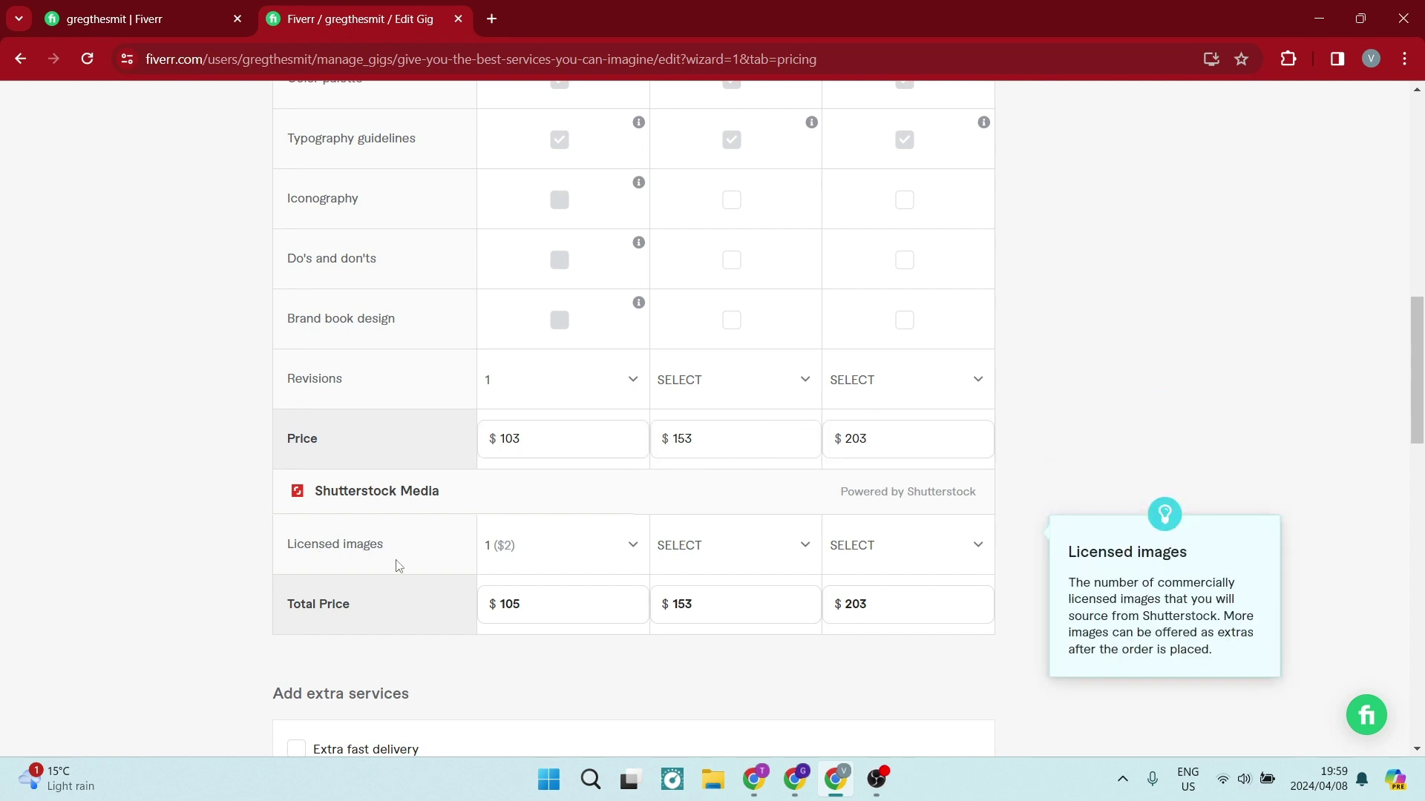
mouse_move(522, 550)
mouse_move(349, 509)
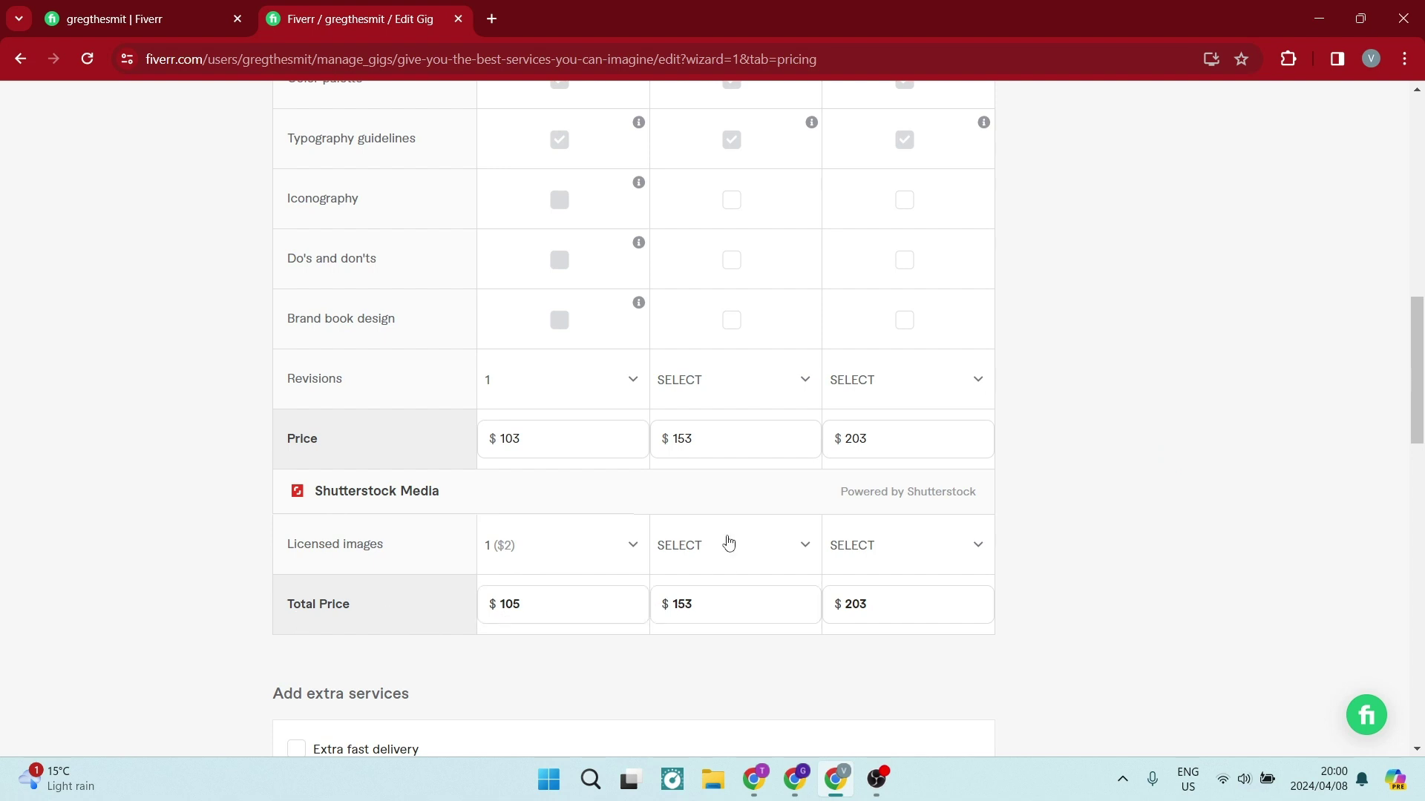
Correct the Standard price to 155 and the Premium price to 205.
click(725, 447)
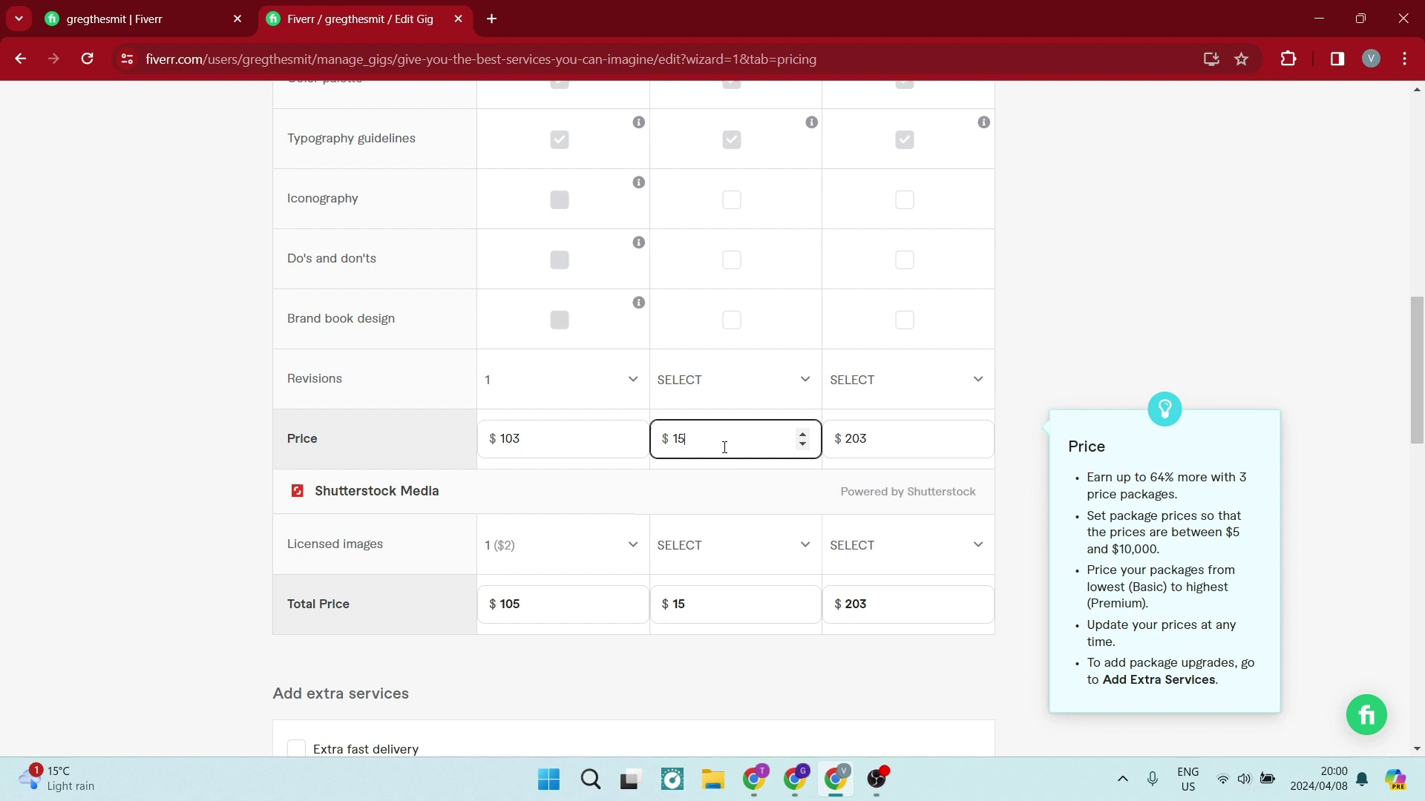
text(5)
click(927, 441)
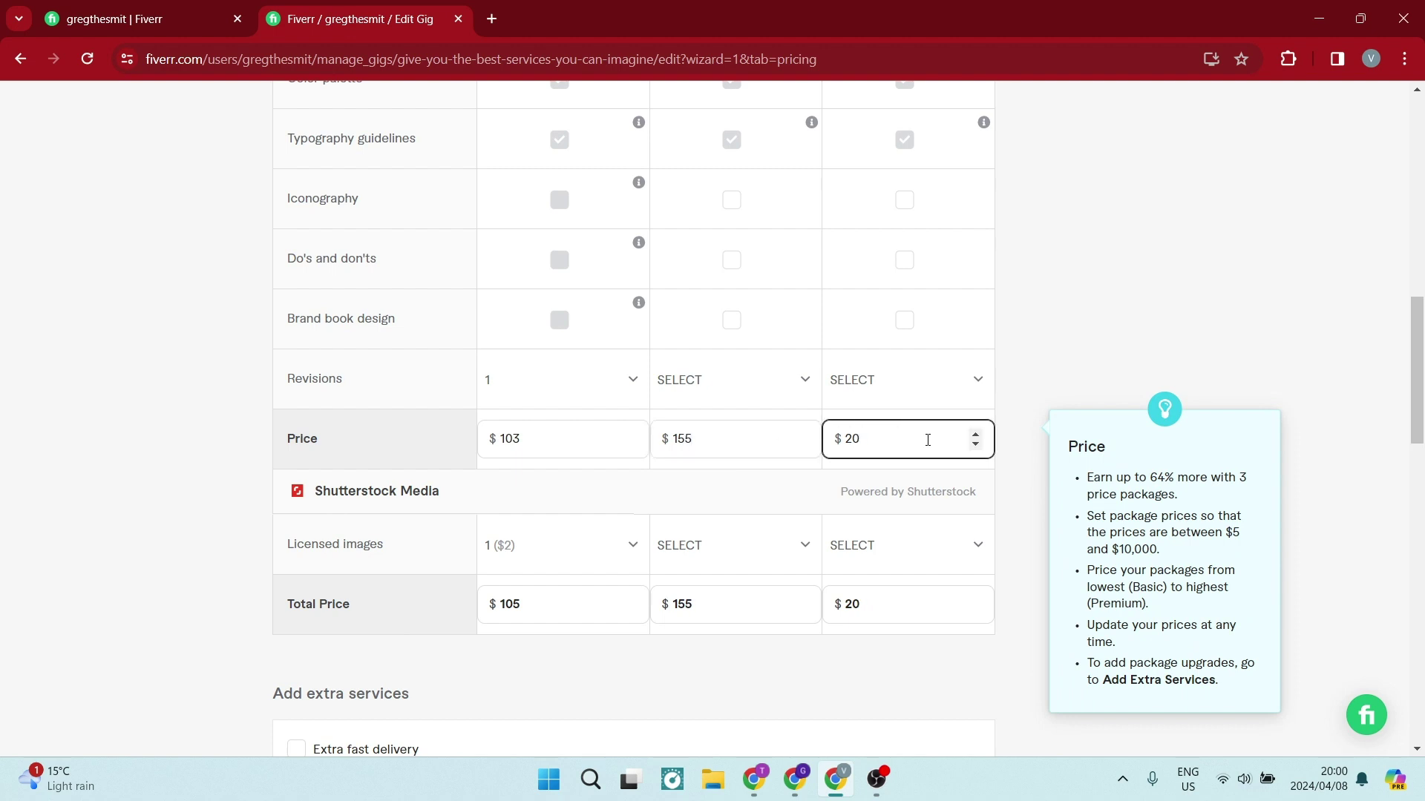
text(5)
click(693, 643)
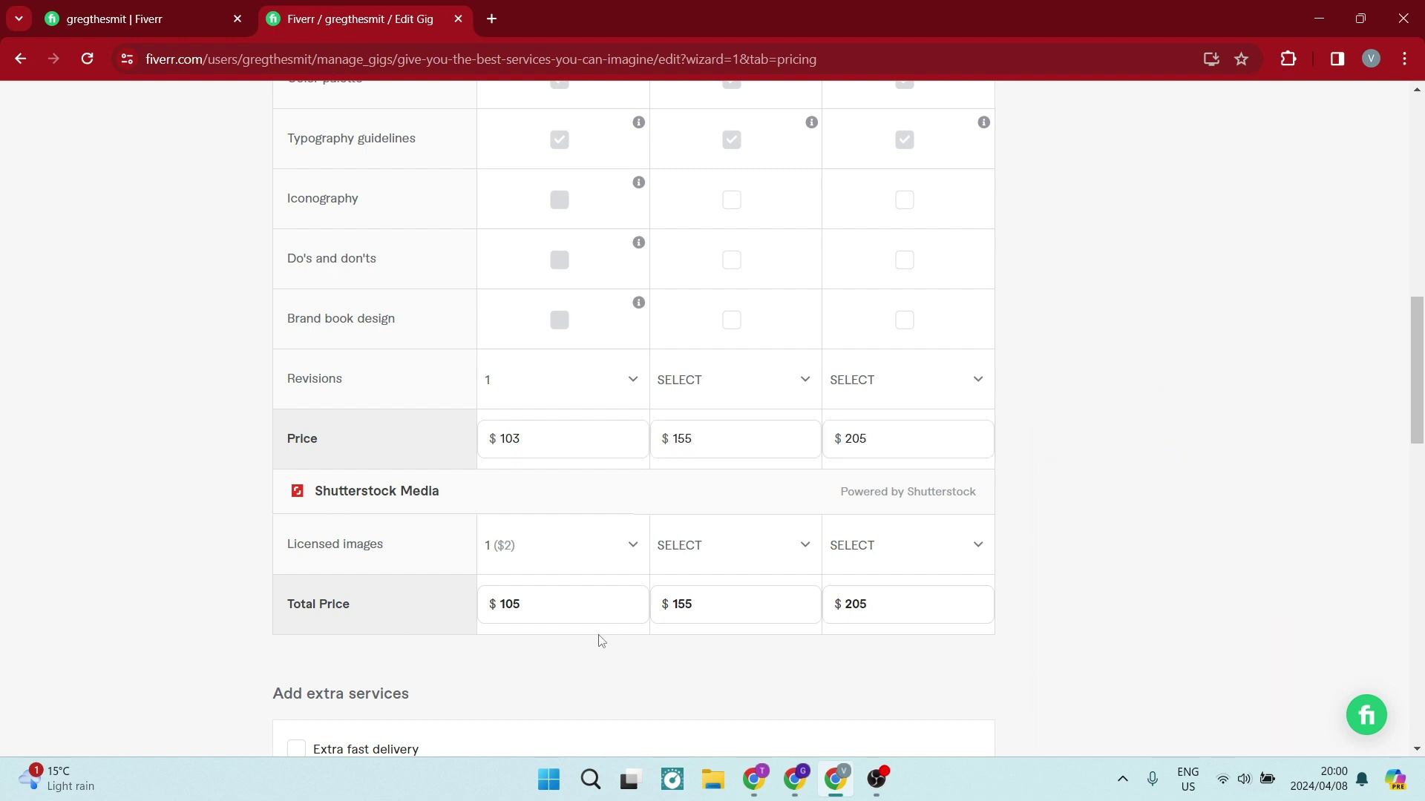
Enable extra fast delivery with 2 days for Standard and 1 day for Premium.
scroll(709, 608, down, 3)
scroll(678, 550, down, 4)
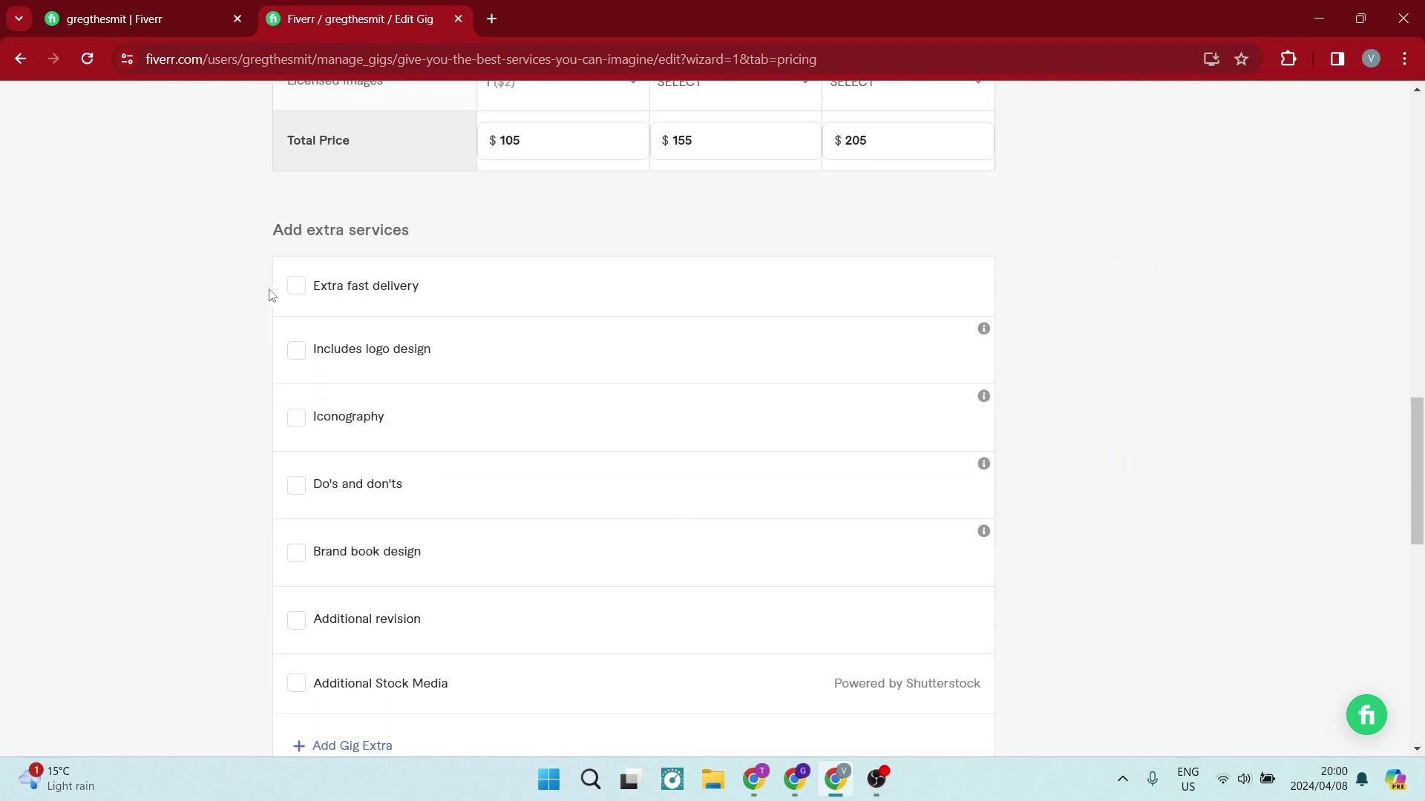
click(296, 286)
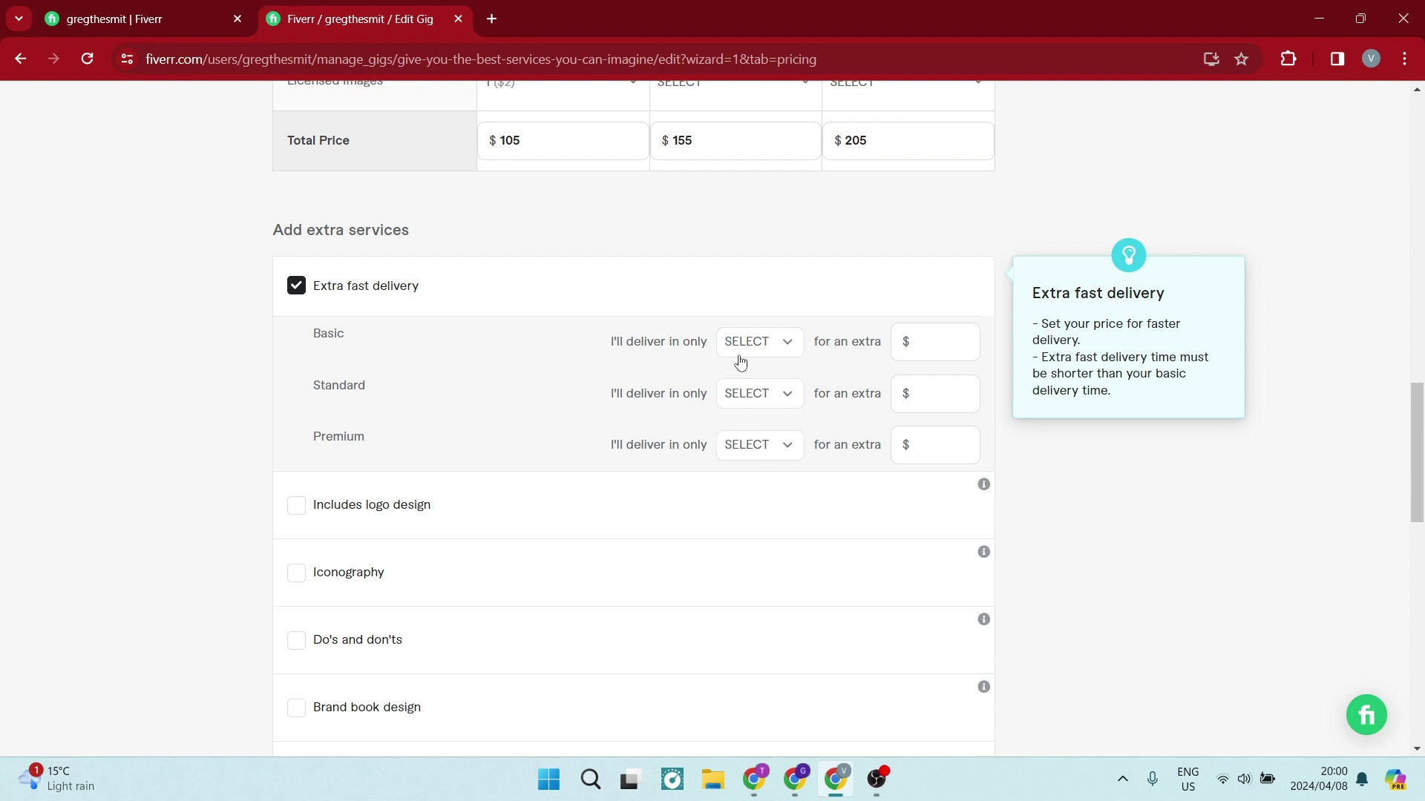
click(763, 401)
click(768, 549)
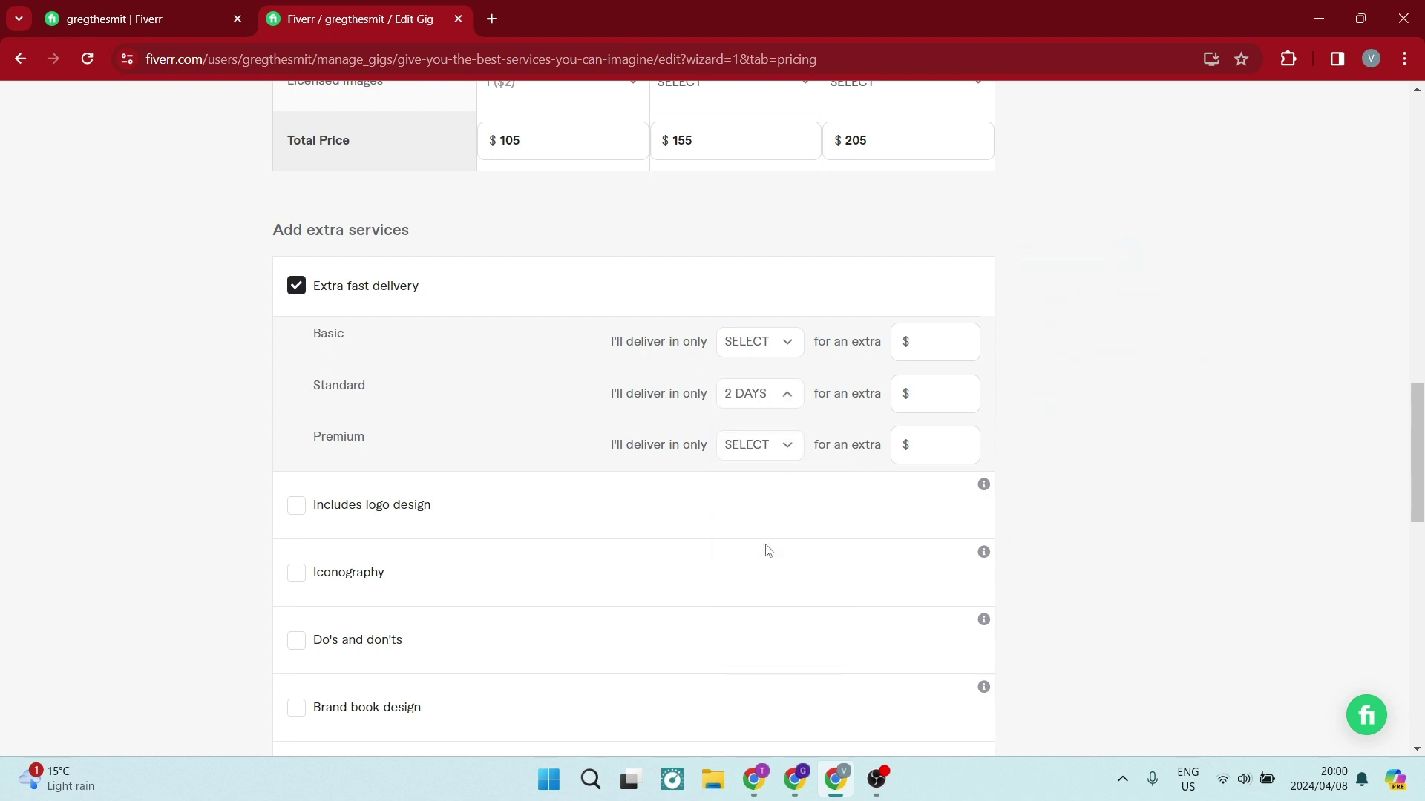
click(754, 454)
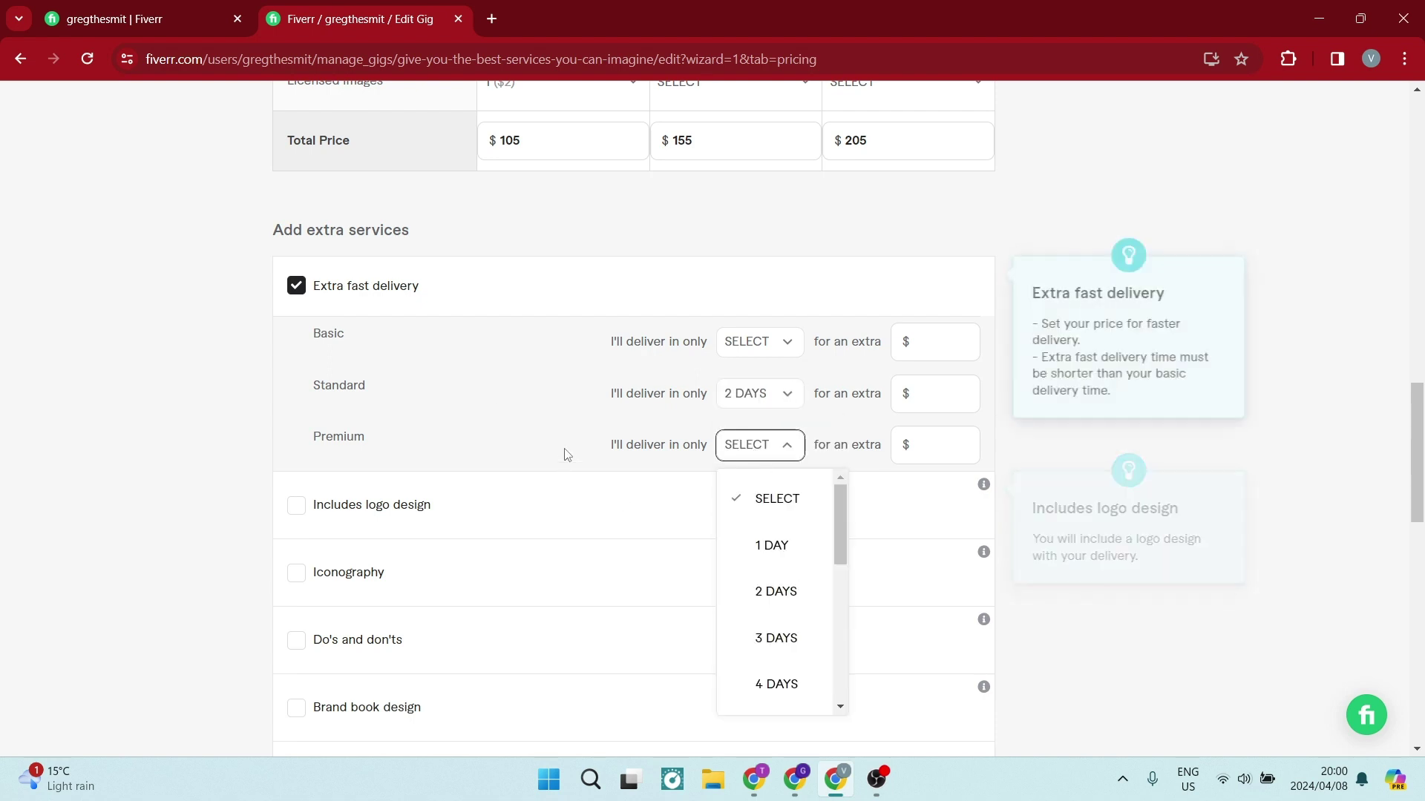
click(779, 545)
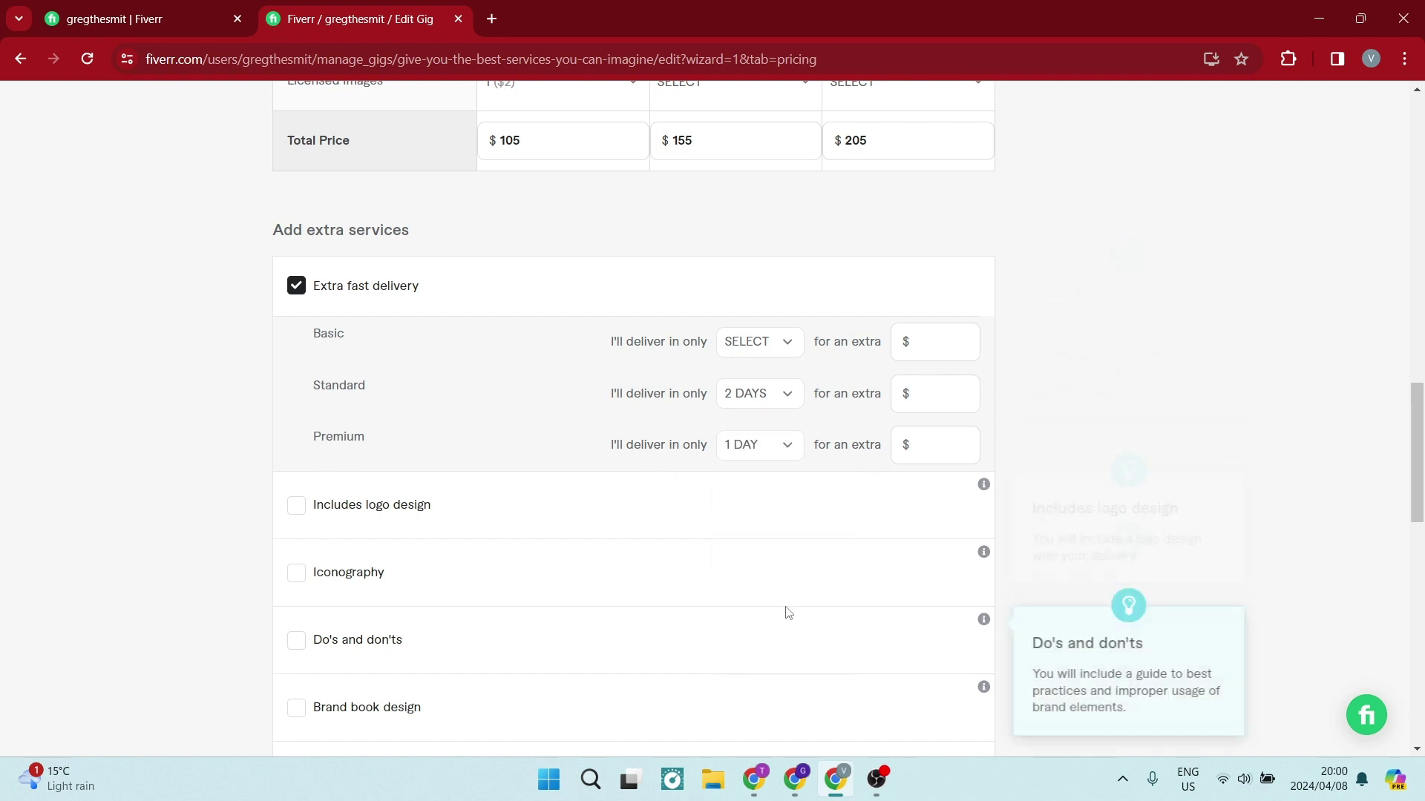
Enter fast-delivery surcharges of $0 Basic, $20 Standard and $30 Premium.
click(935, 344)
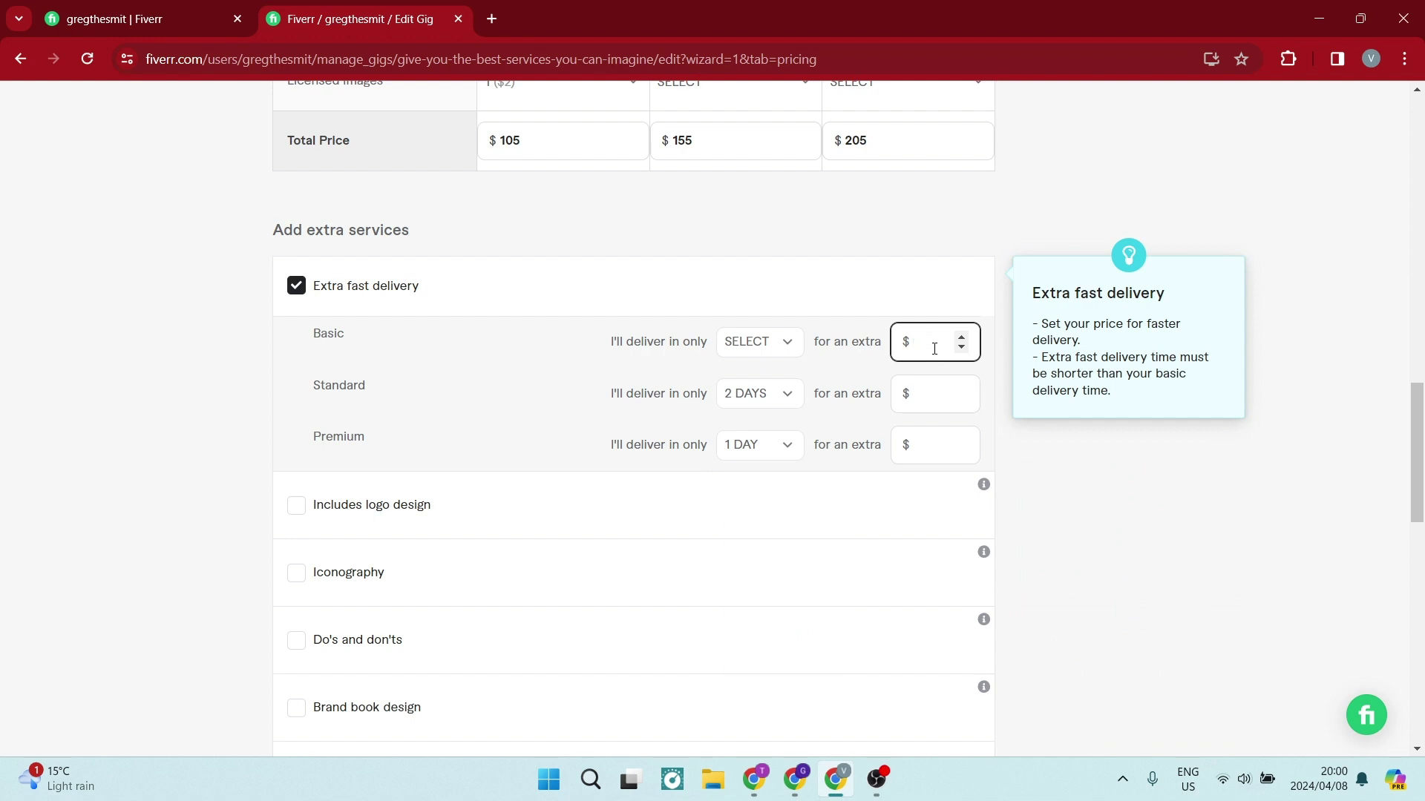
text(0)
click(937, 395)
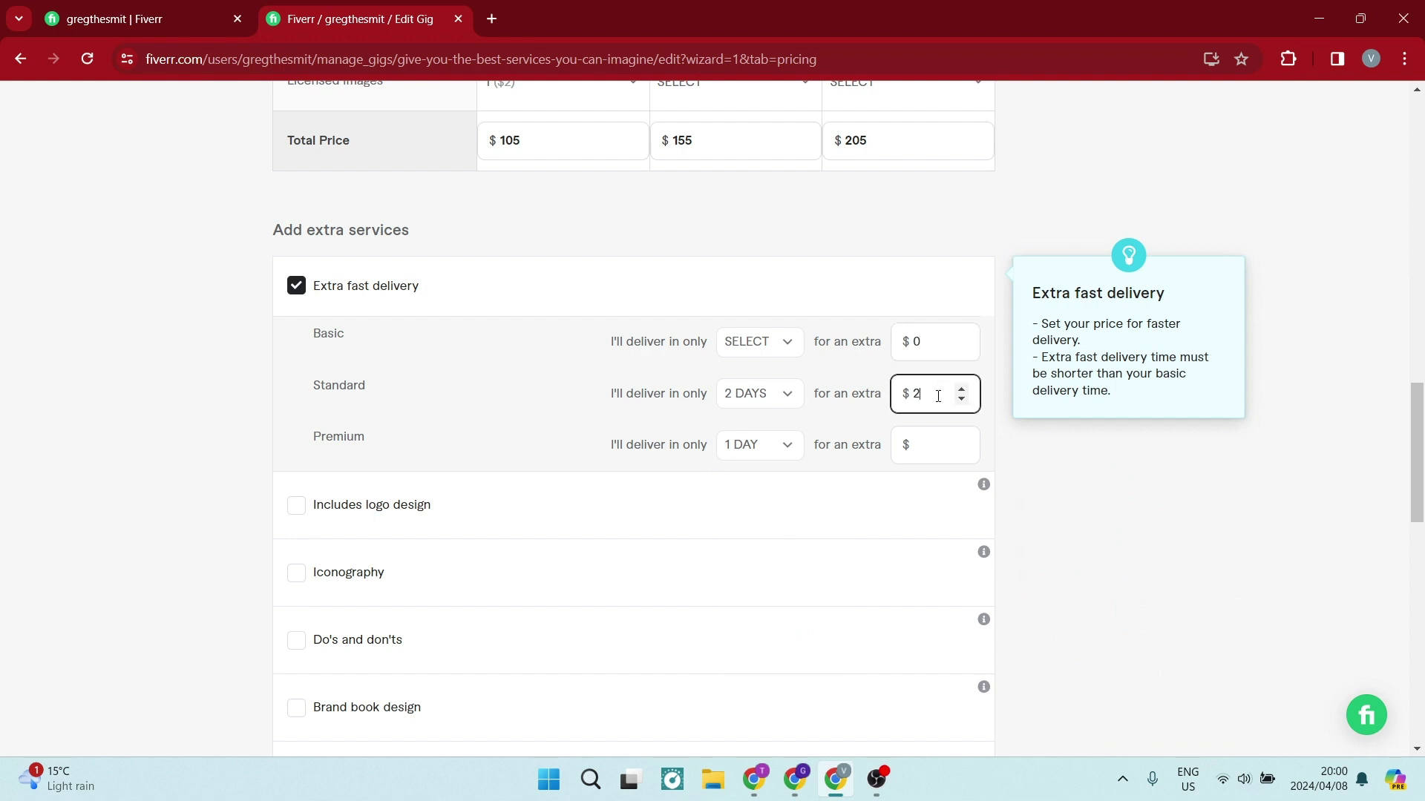
click(946, 446)
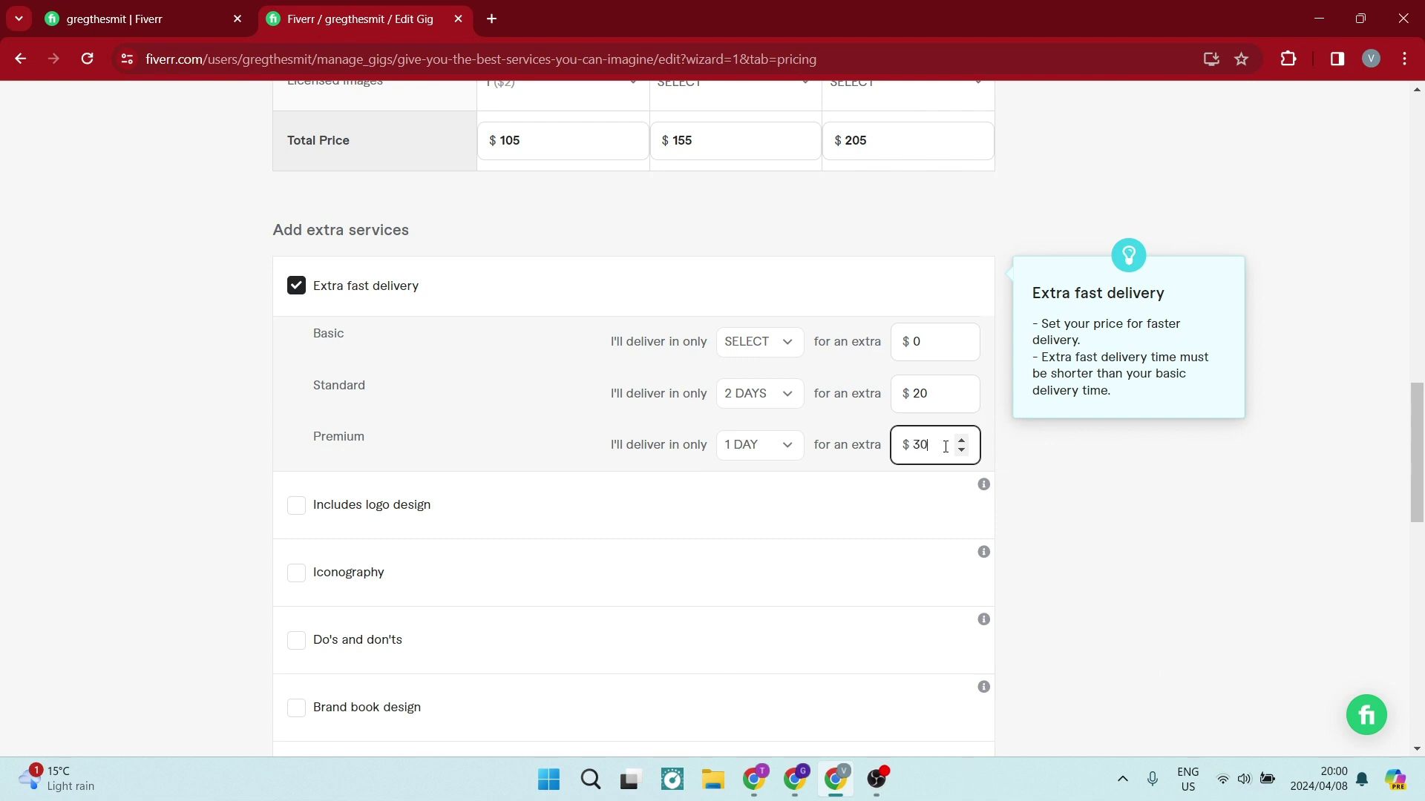
click(421, 452)
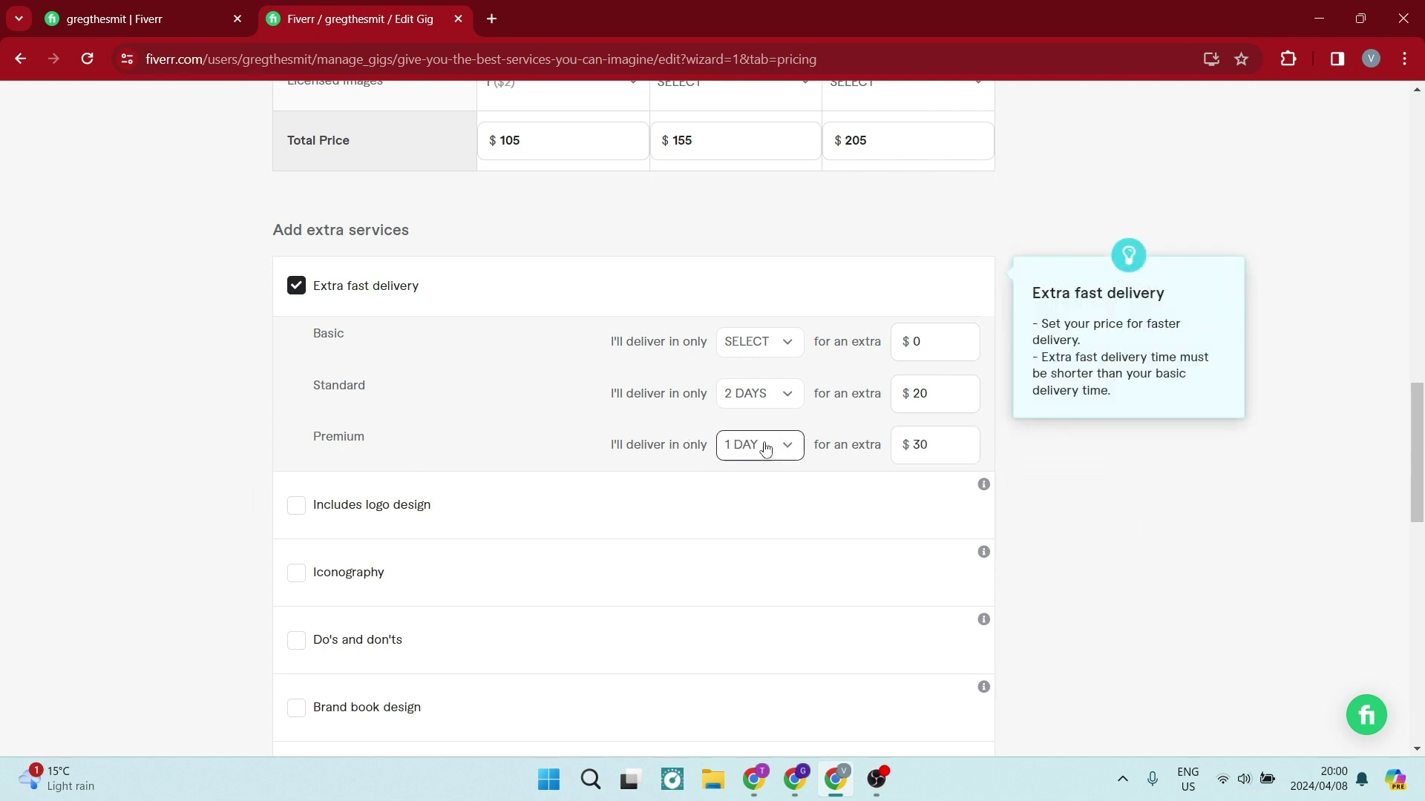
scroll(576, 503, down, 4)
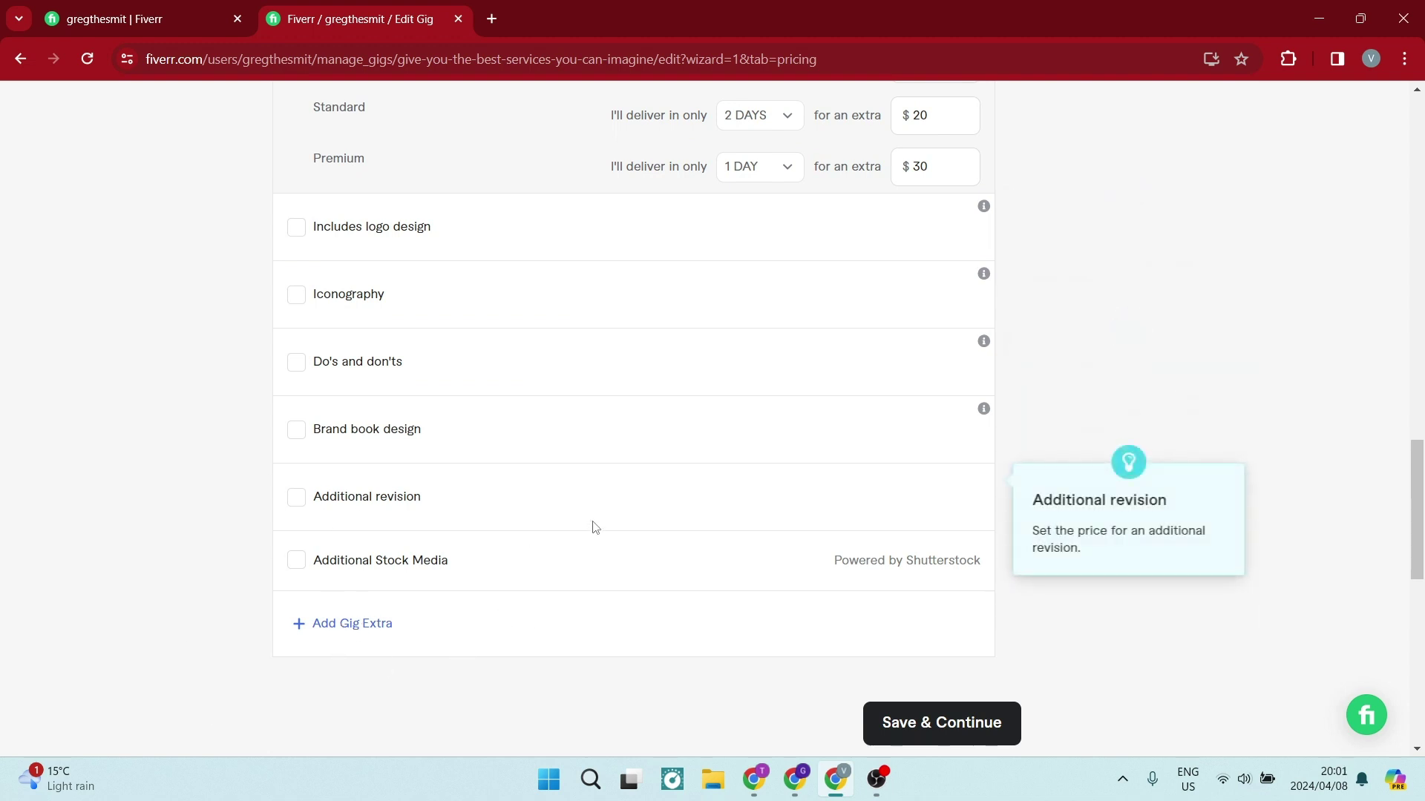
scroll(624, 363, up, 7)
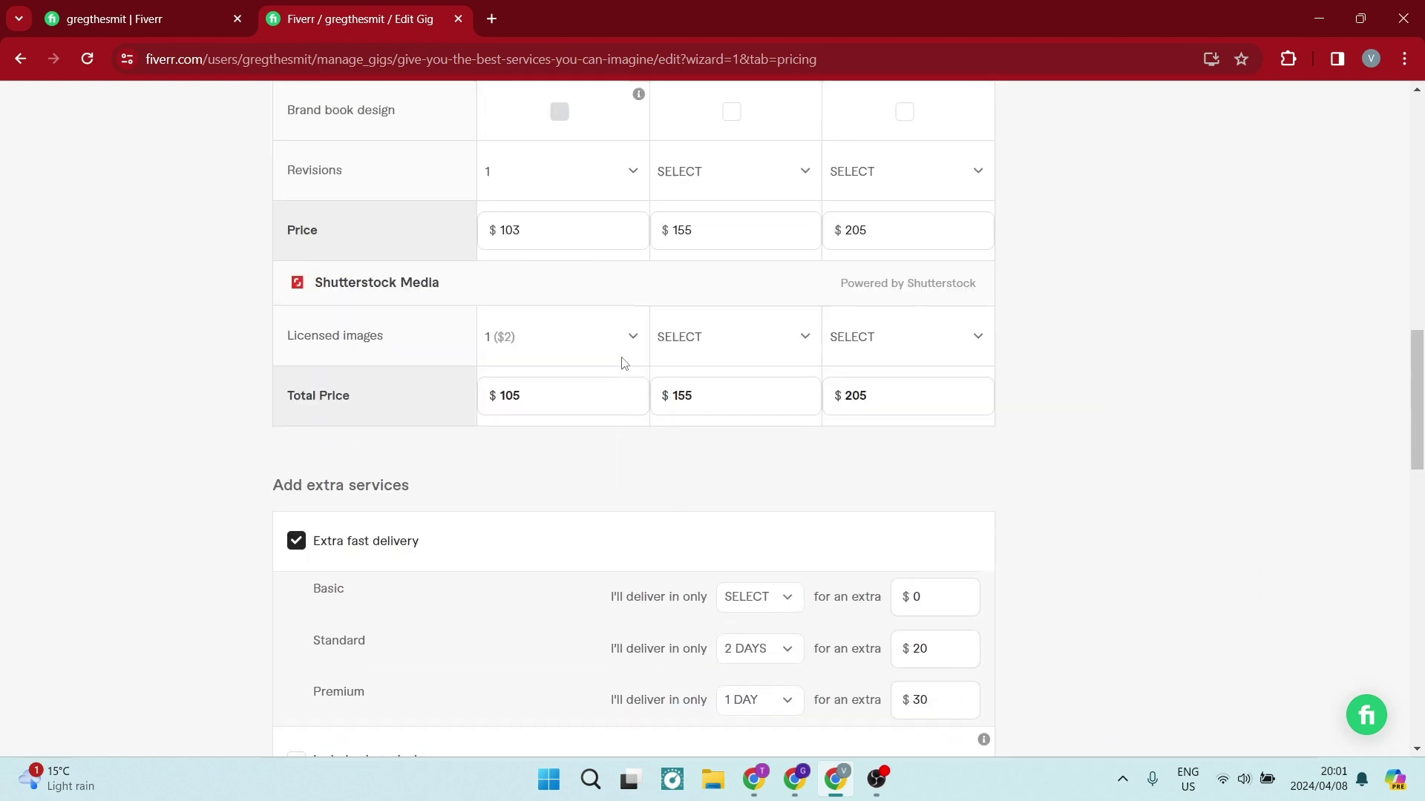
scroll(623, 363, up, 1)
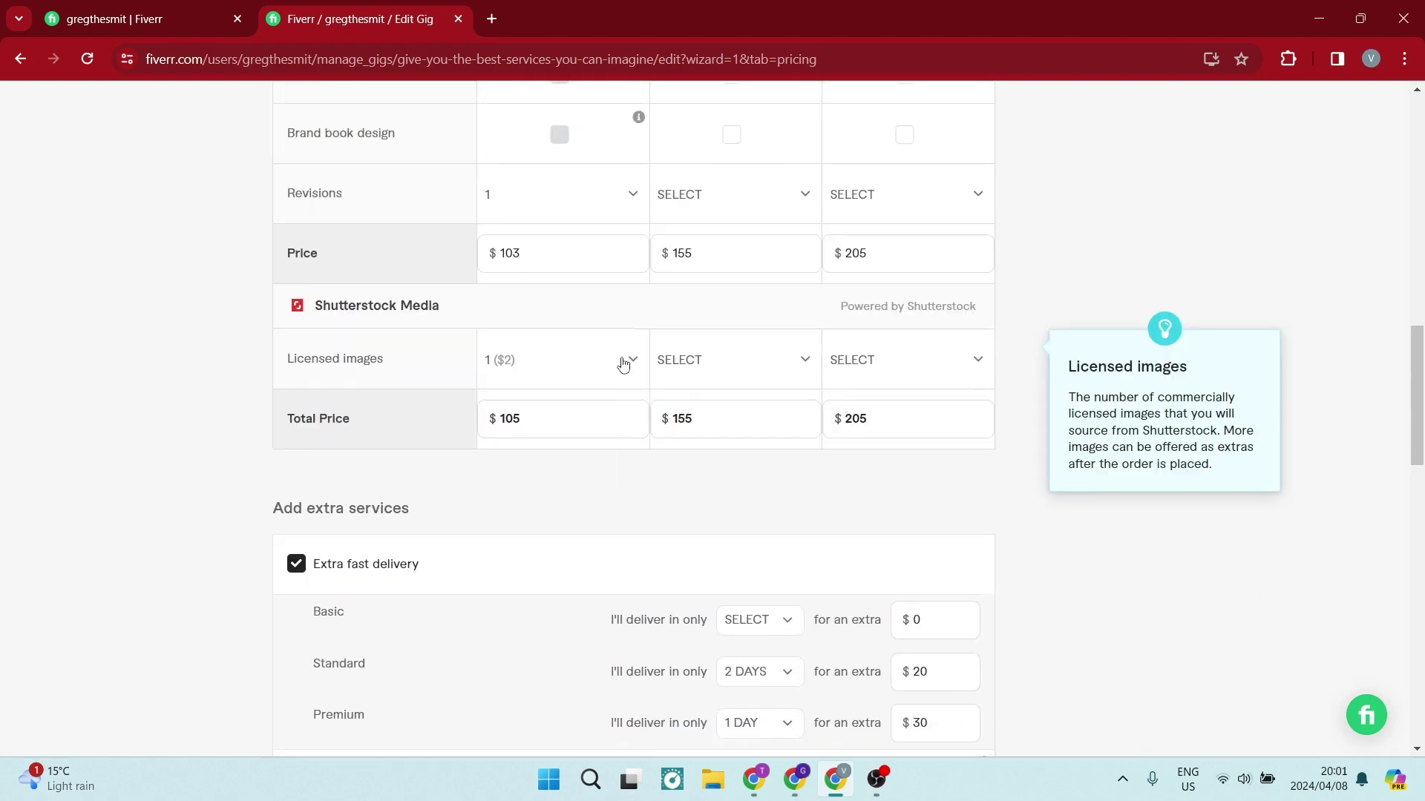
scroll(623, 363, up, 10)
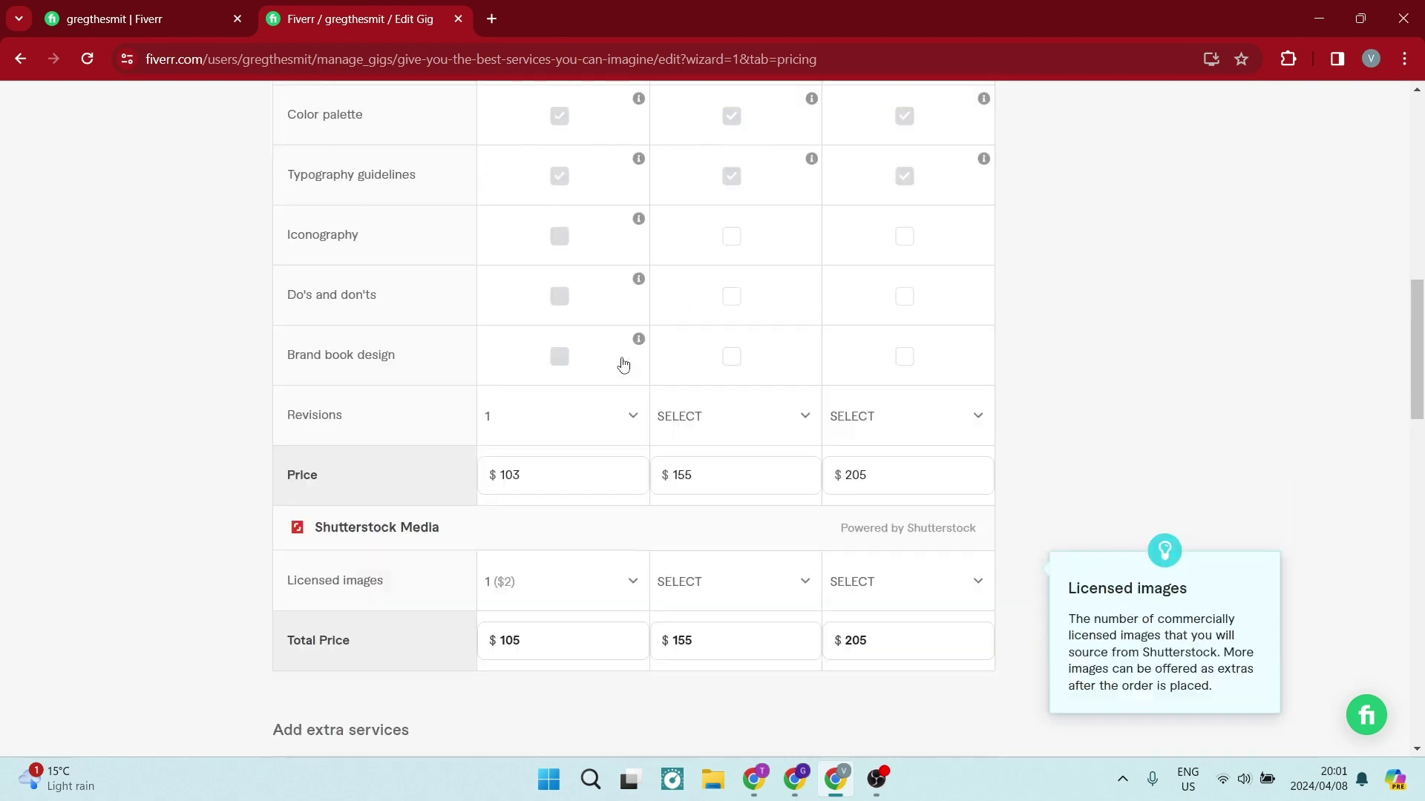
scroll(623, 358, up, 5)
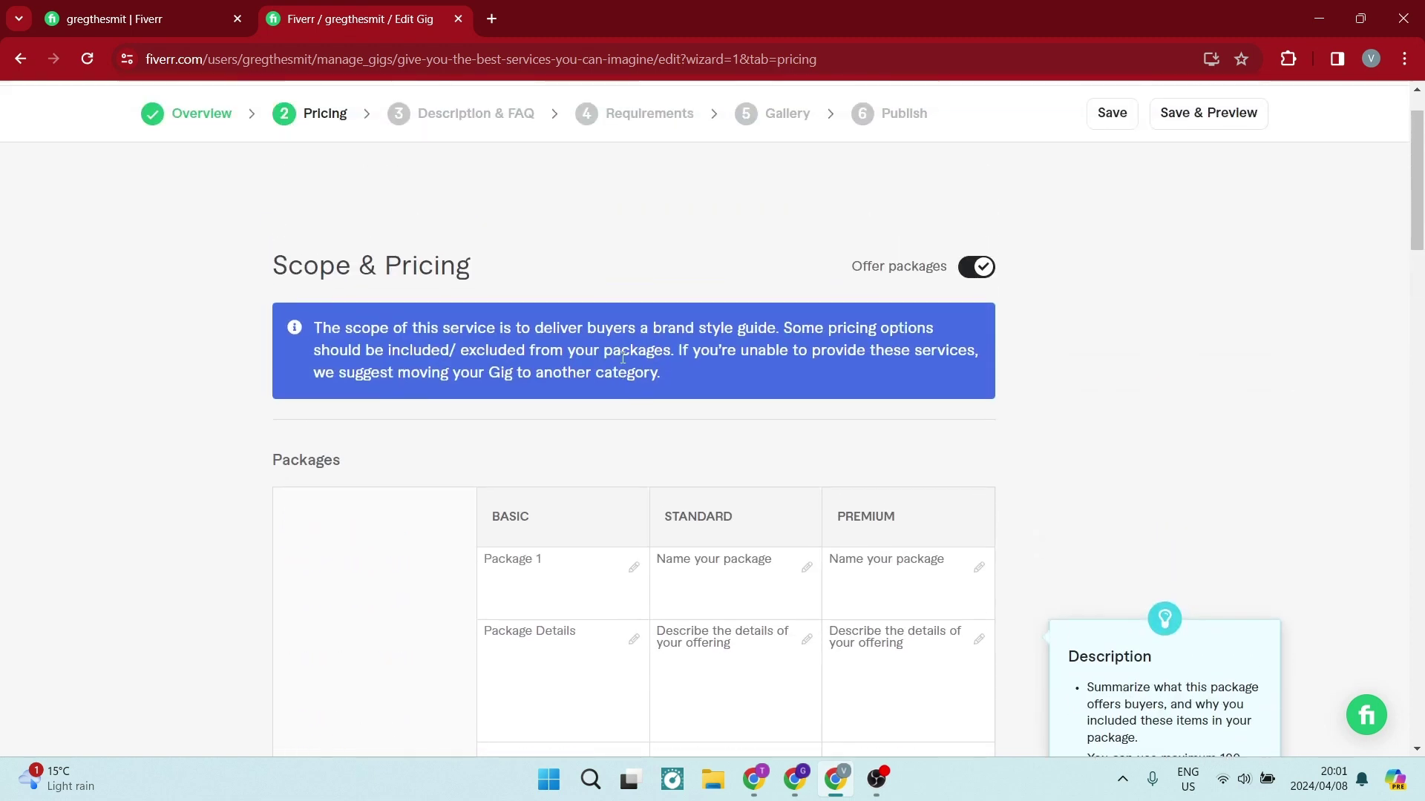